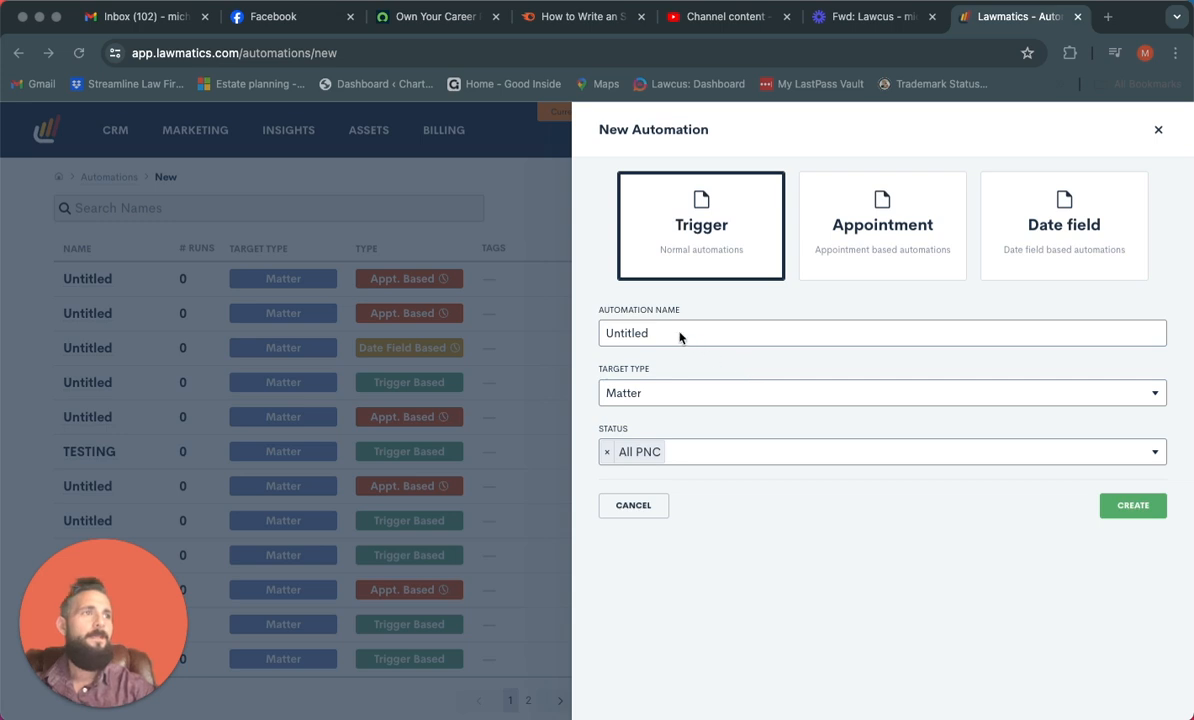
Create a trigger-based automation targeting matters with the All PNC status and start a new entry condition for it
{"action": "left_click", "coordinate": [1119, 510]}
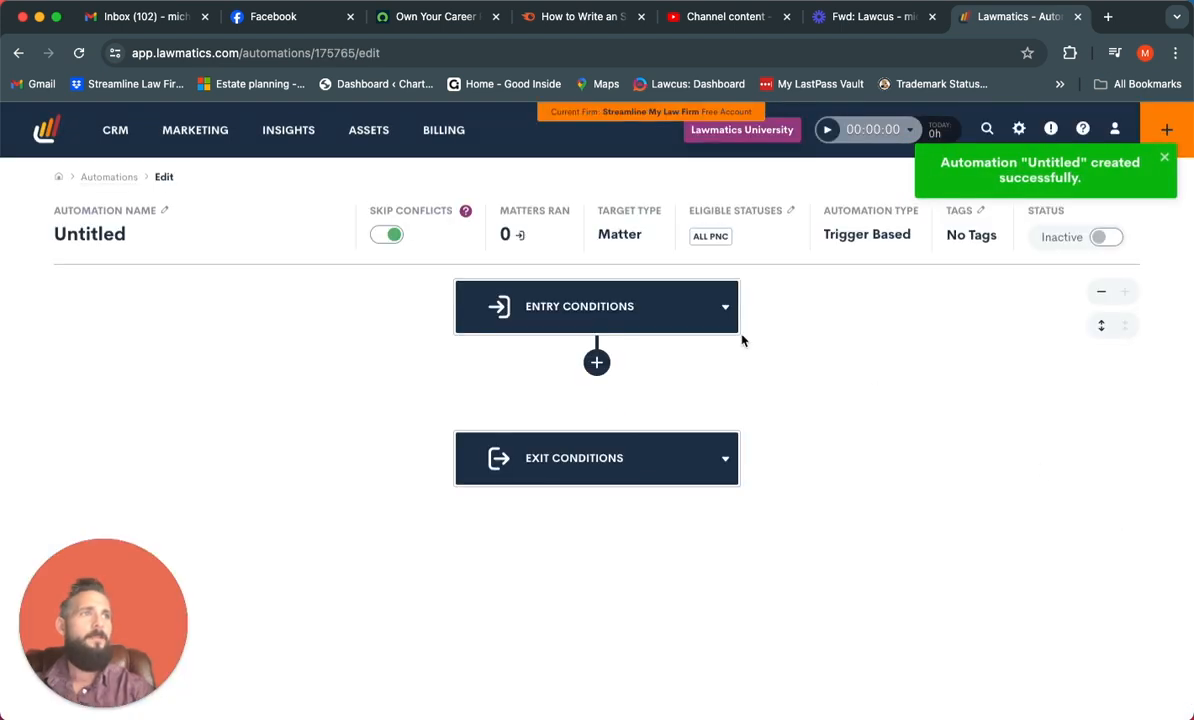
{"action": "left_click", "coordinate": [703, 331]}
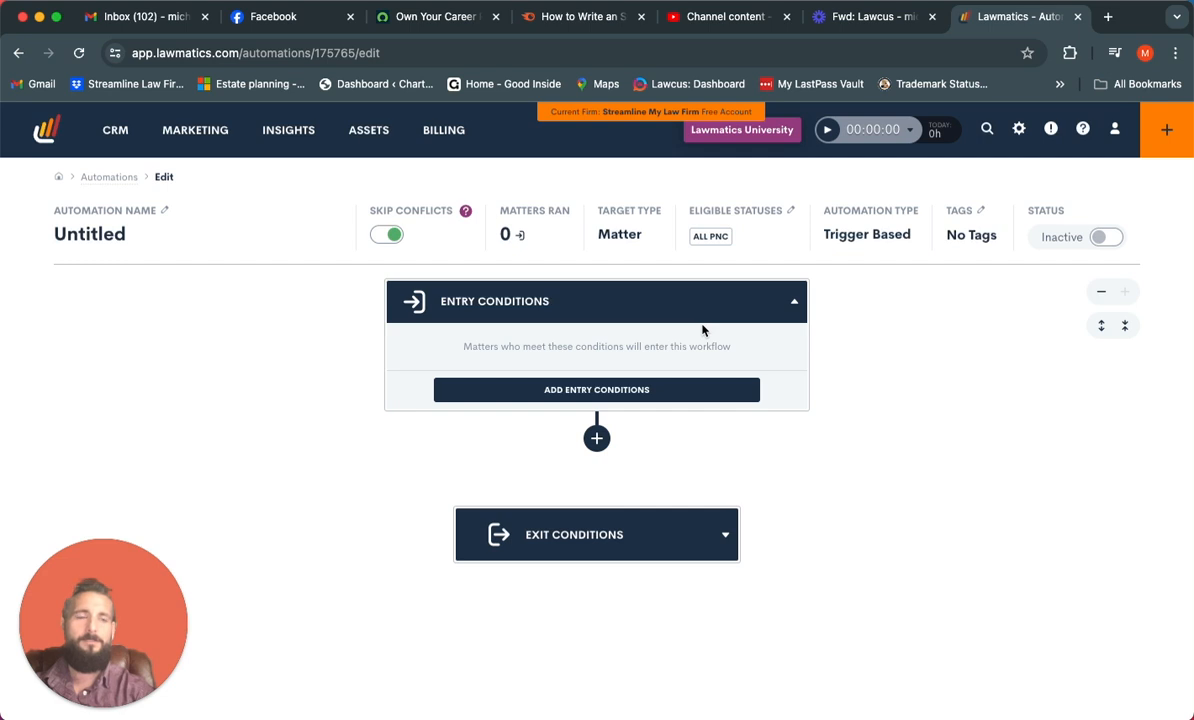
{"action": "left_click", "coordinate": [655, 397]}
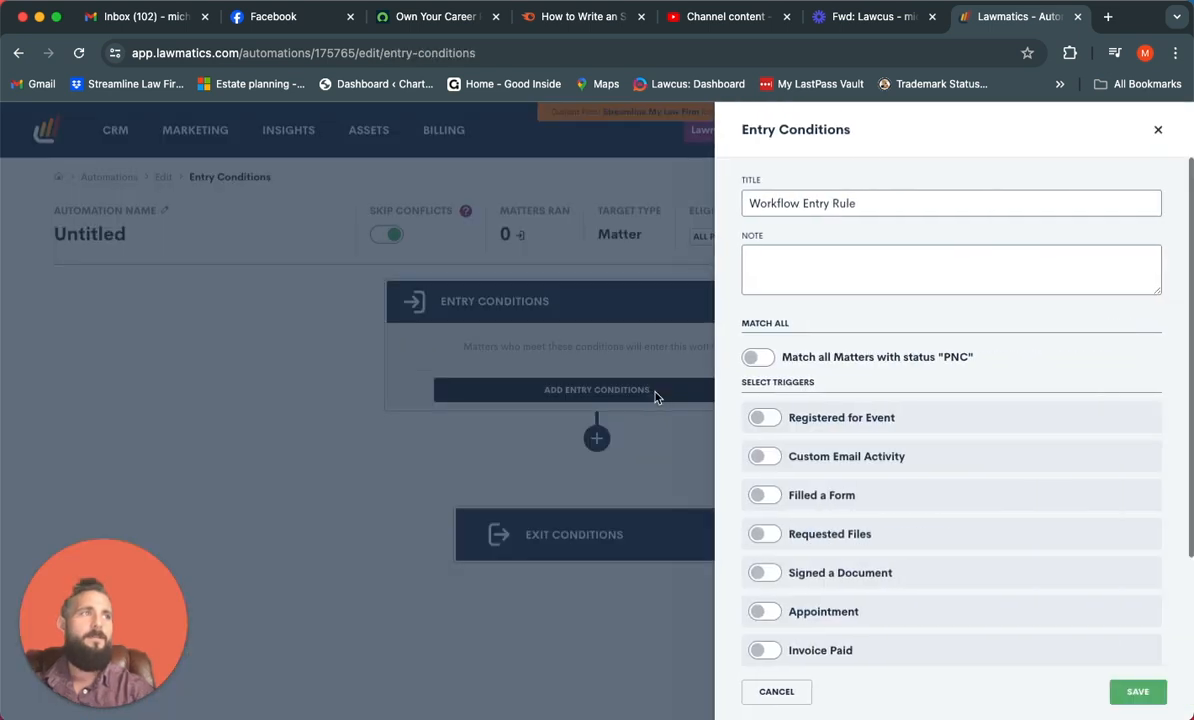
Enable the Task Activity trigger for completed tasks tagged Intake Review and save the entry rule
{"action": "scroll", "coordinate": [818, 427], "scroll_direction": "down", "scroll_amount": 3}
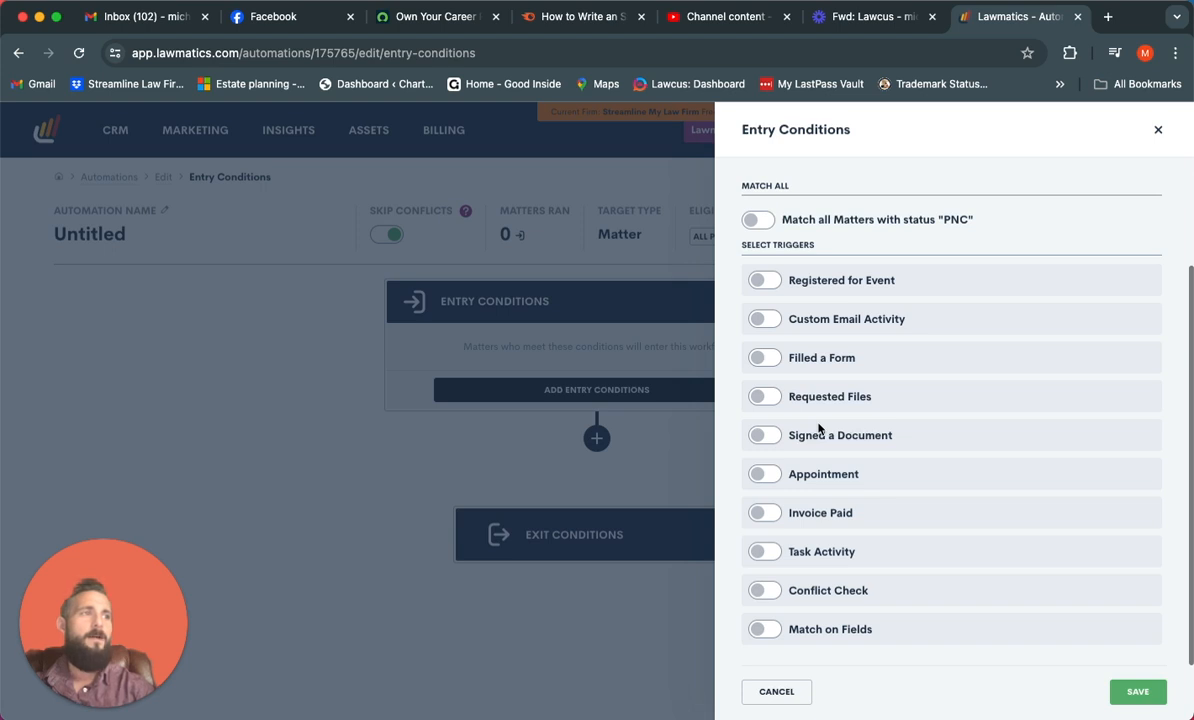
{"action": "left_click", "coordinate": [766, 551]}
{"action": "scroll", "coordinate": [860, 560], "scroll_direction": "down", "scroll_amount": 2}
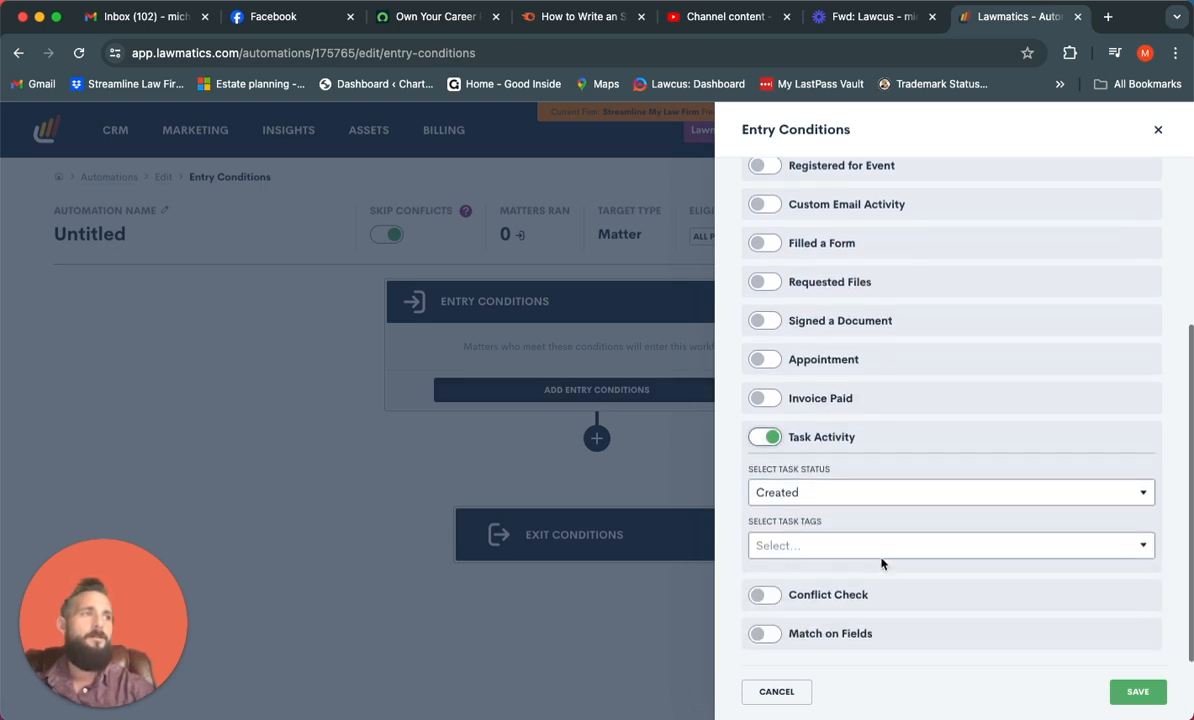
{"action": "left_click", "coordinate": [911, 486]}
{"action": "left_click", "coordinate": [862, 545]}
{"action": "left_click", "coordinate": [857, 543]}
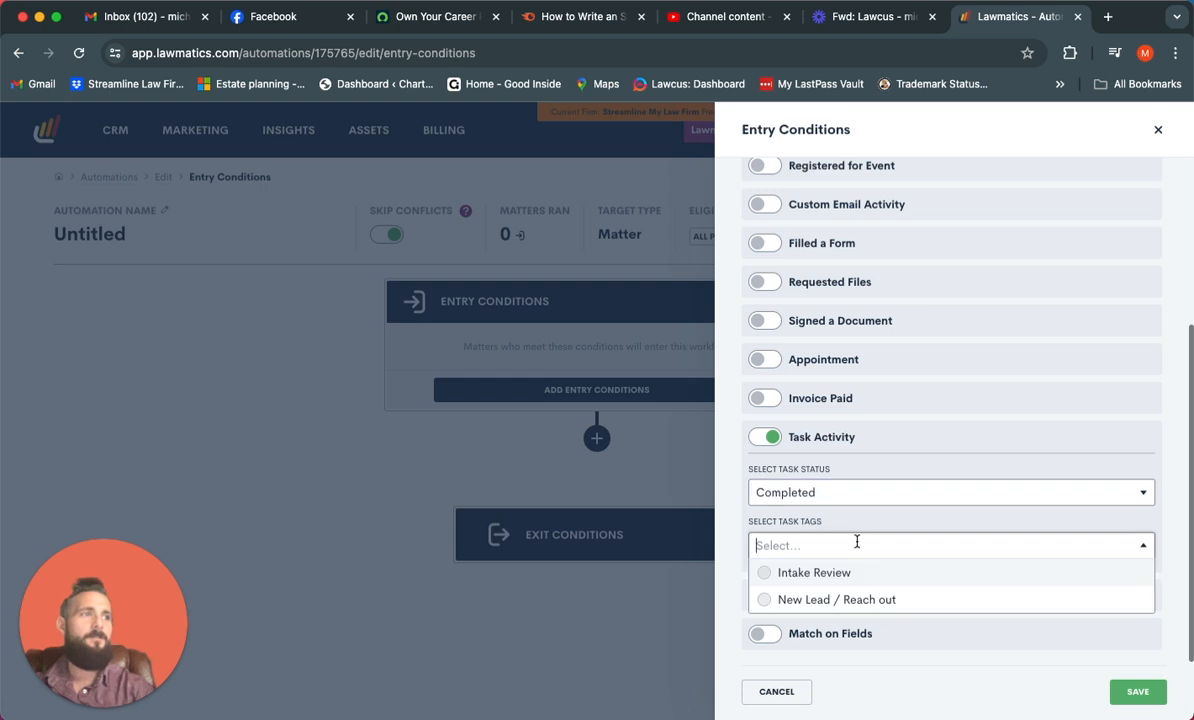
{"action": "left_click", "coordinate": [830, 574]}
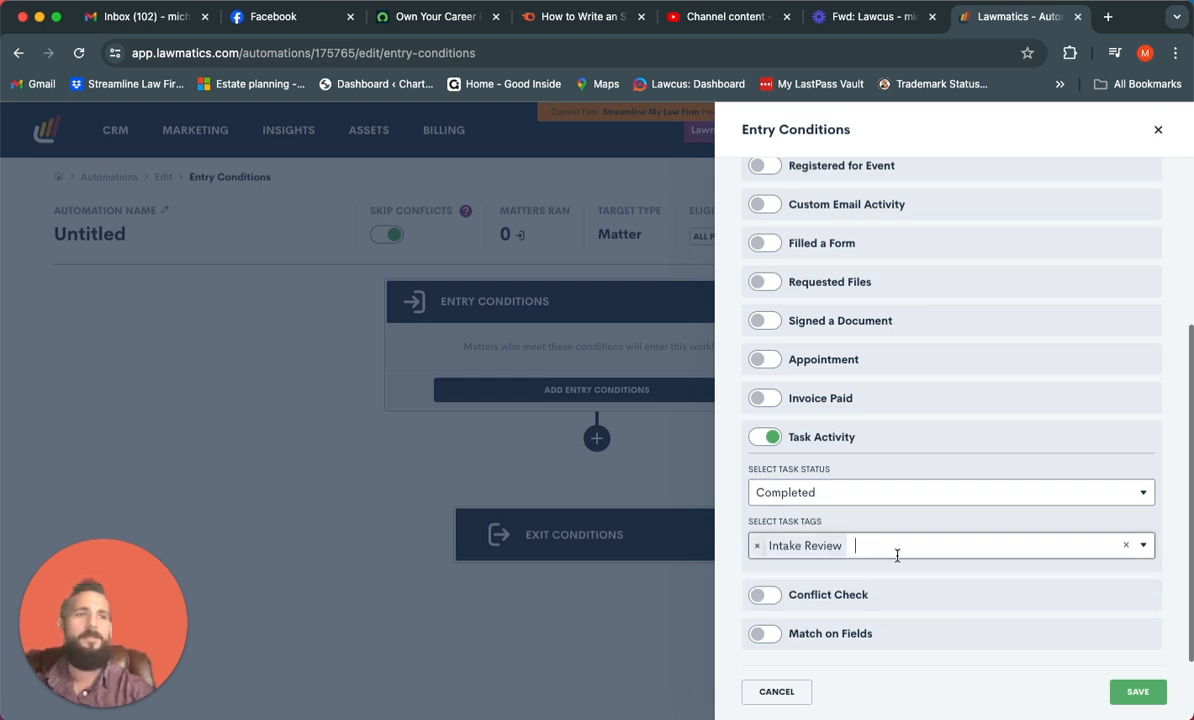
{"action": "left_click", "coordinate": [1138, 690]}
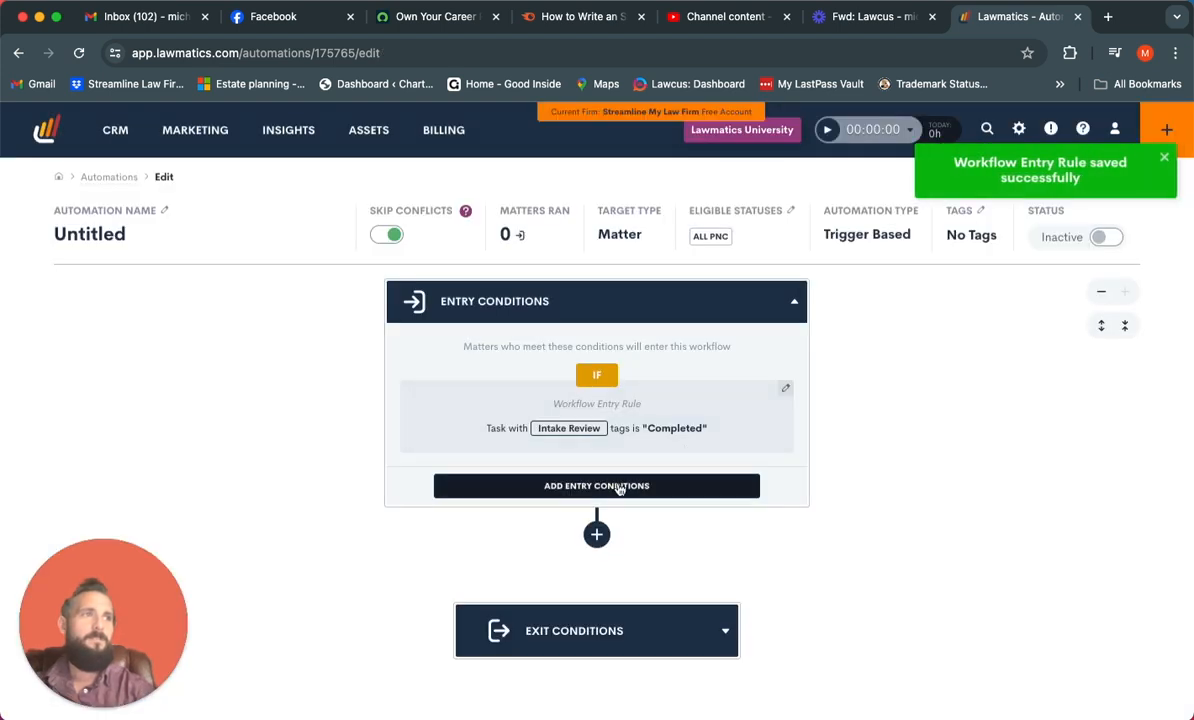
{"action": "left_click", "coordinate": [596, 534]}
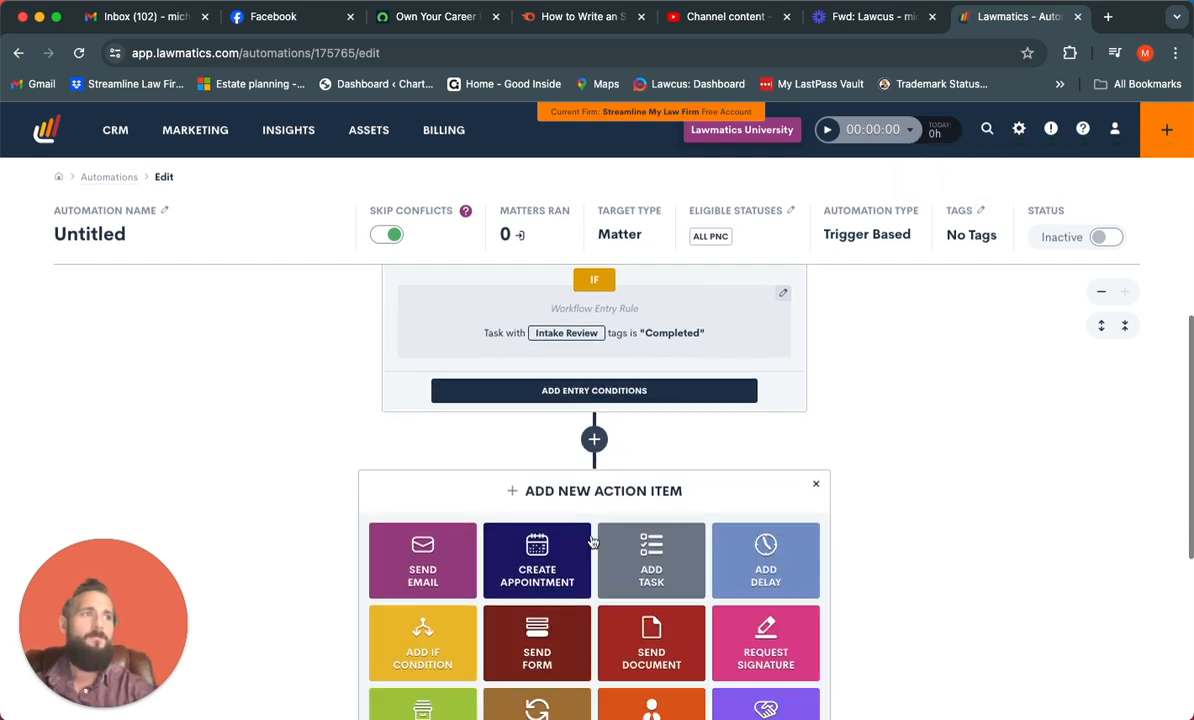
{"action": "left_click", "coordinate": [430, 469]}
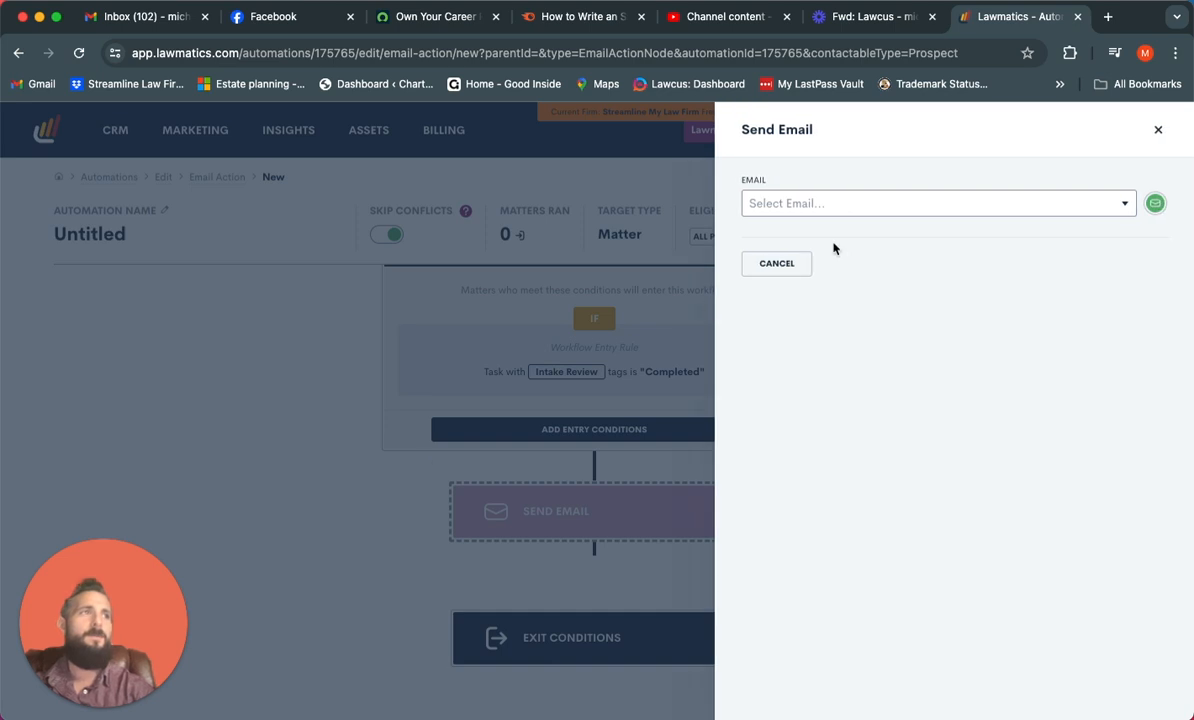
{"action": "left_click", "coordinate": [895, 203]}
{"action": "left_click", "coordinate": [866, 258]}
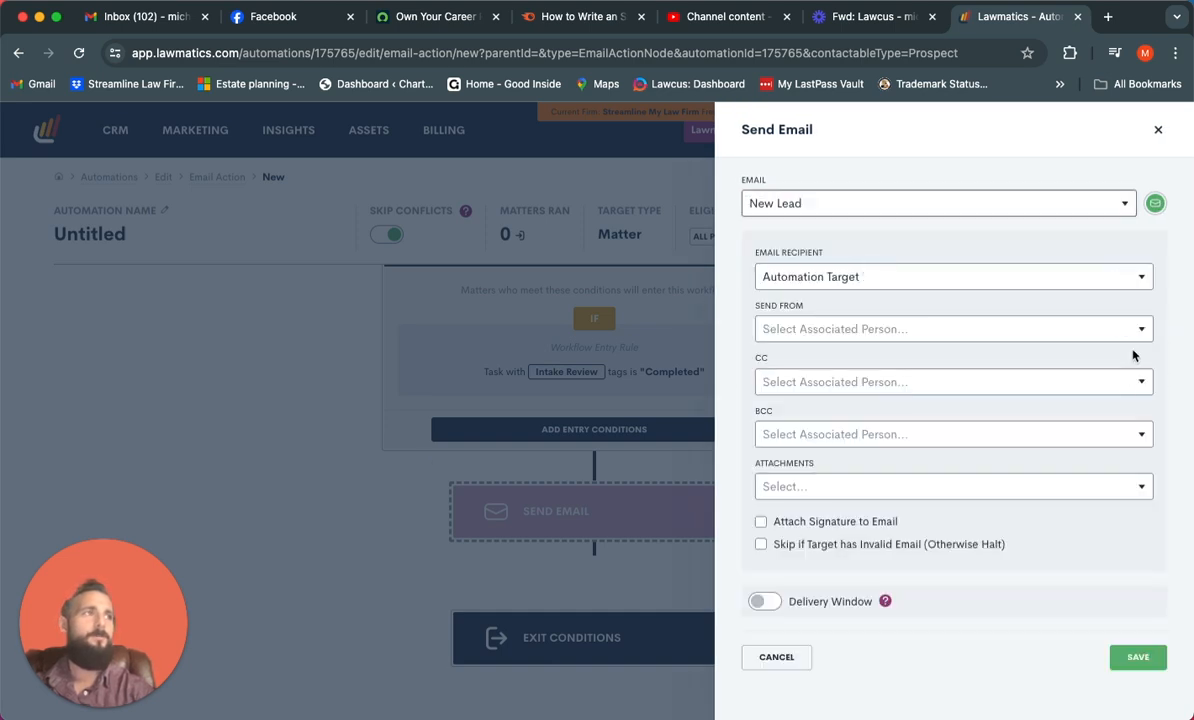
{"action": "left_click", "coordinate": [1158, 131]}
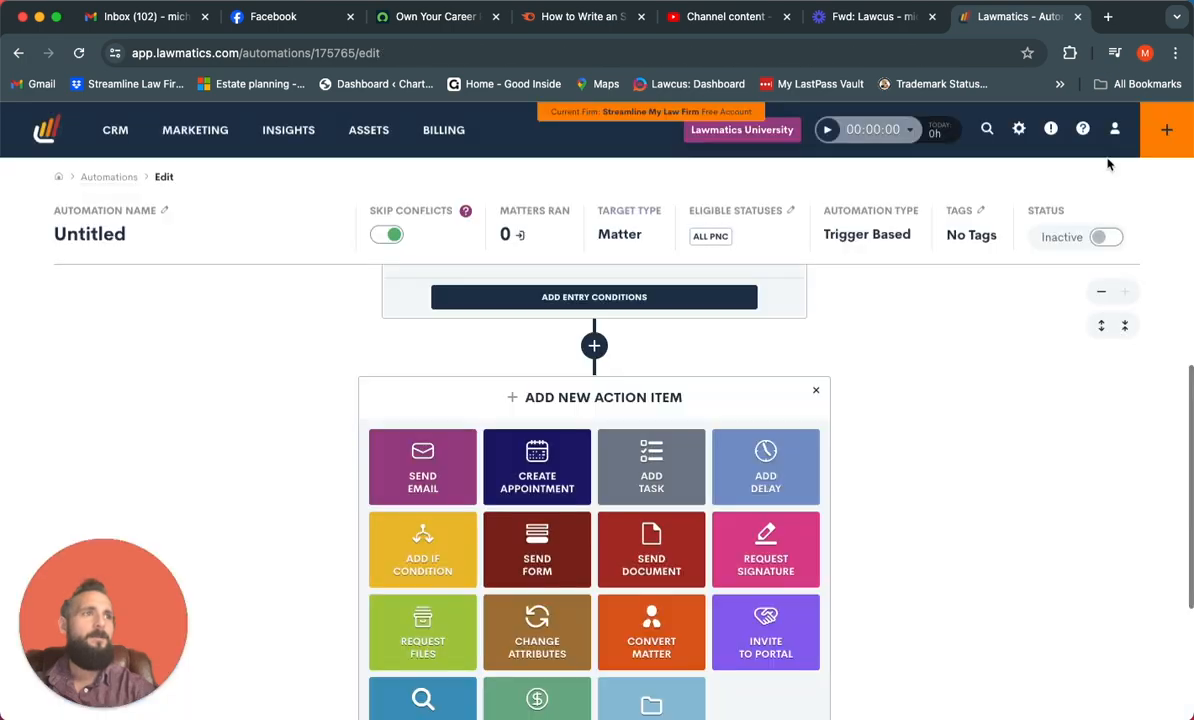
{"action": "left_click", "coordinate": [818, 391]}
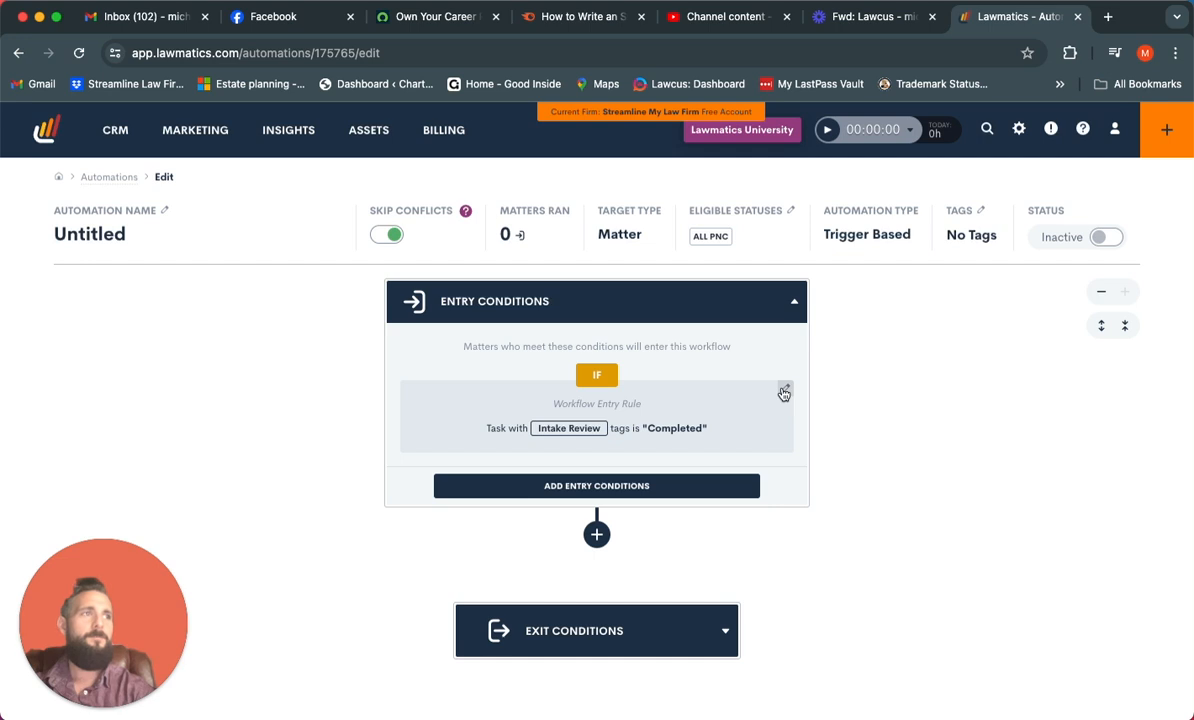
Edit the workflow entry rule, replacing the Task Activity trigger with Invoice Paid for the Trust invoice type
{"action": "left_click", "coordinate": [784, 391]}
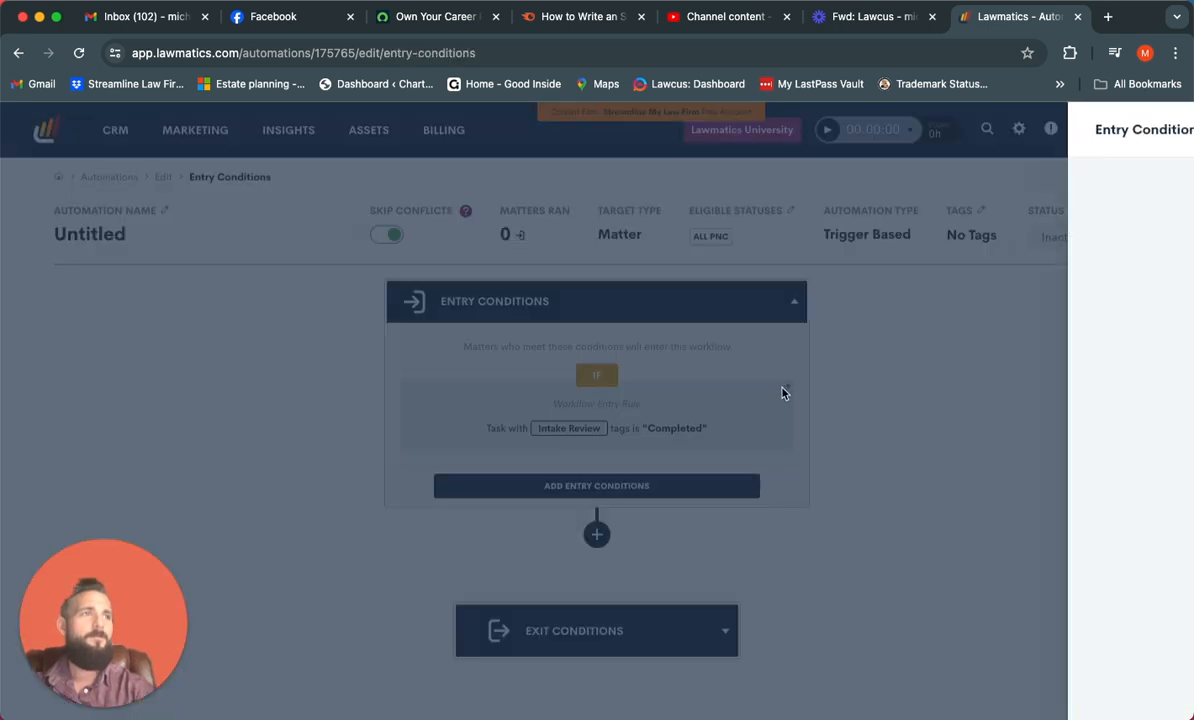
{"action": "scroll", "coordinate": [795, 470], "scroll_direction": "down", "scroll_amount": 2}
{"action": "scroll", "coordinate": [795, 470], "scroll_direction": "down", "scroll_amount": 1}
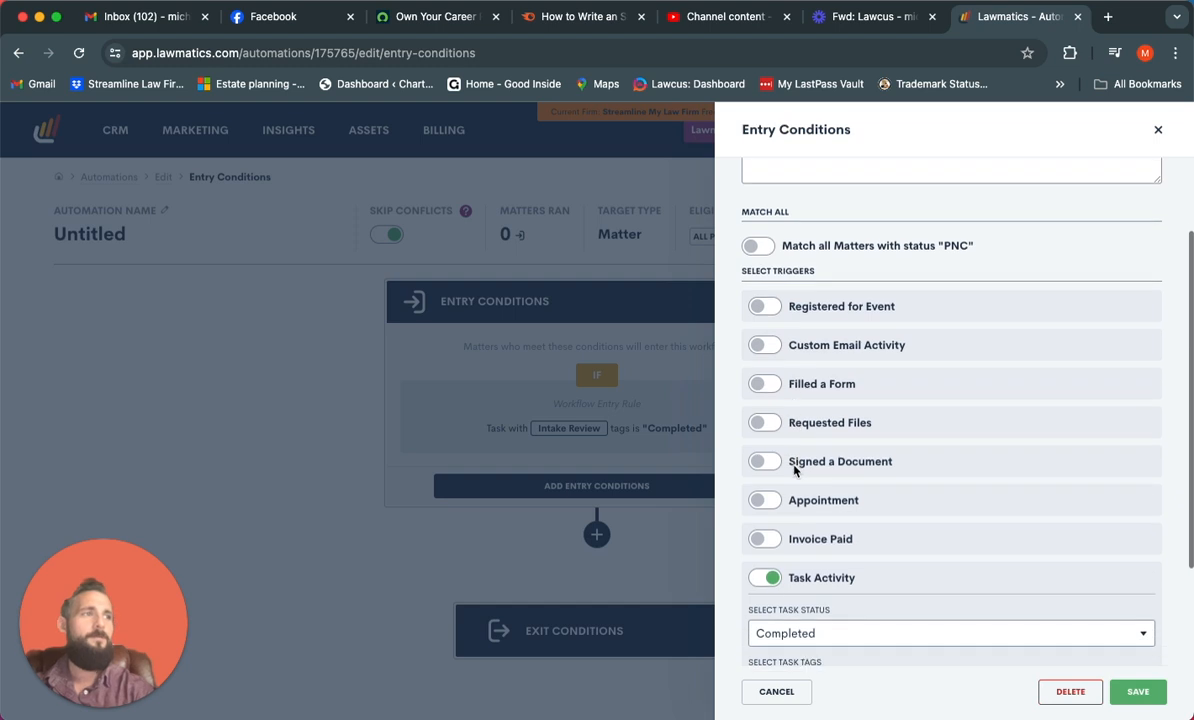
{"action": "left_click", "coordinate": [767, 576]}
{"action": "left_click", "coordinate": [767, 539]}
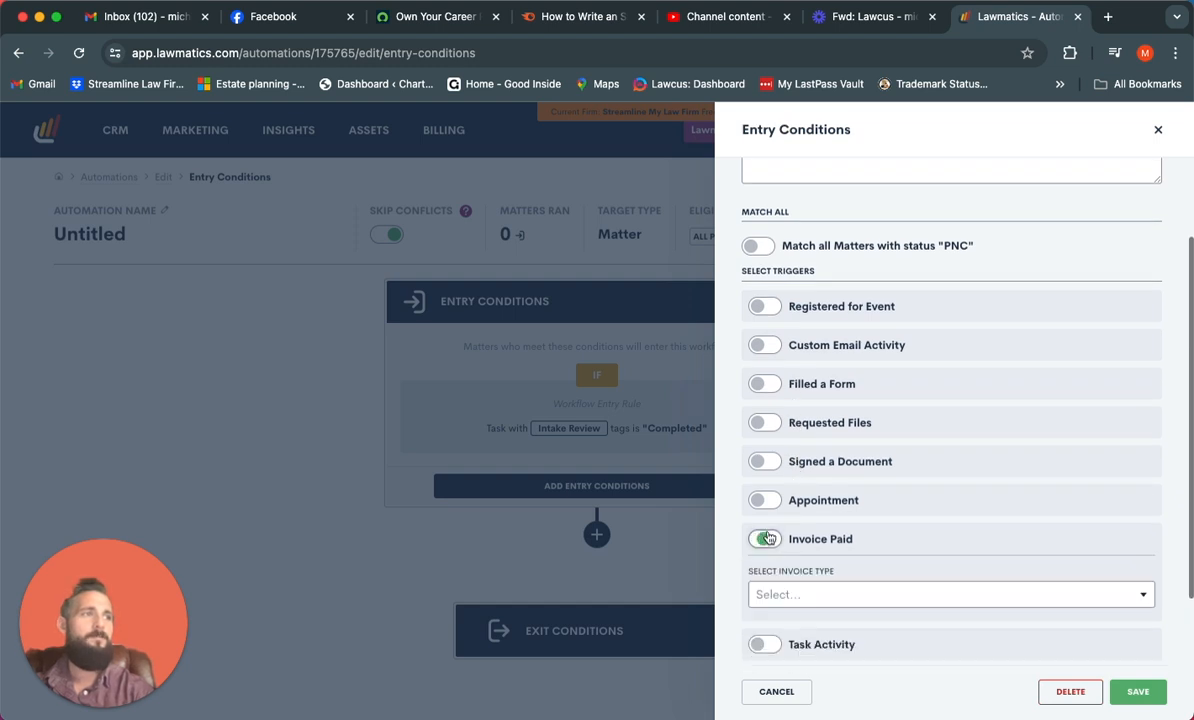
{"action": "scroll", "coordinate": [882, 553], "scroll_direction": "down", "scroll_amount": 1}
{"action": "left_click", "coordinate": [882, 556]}
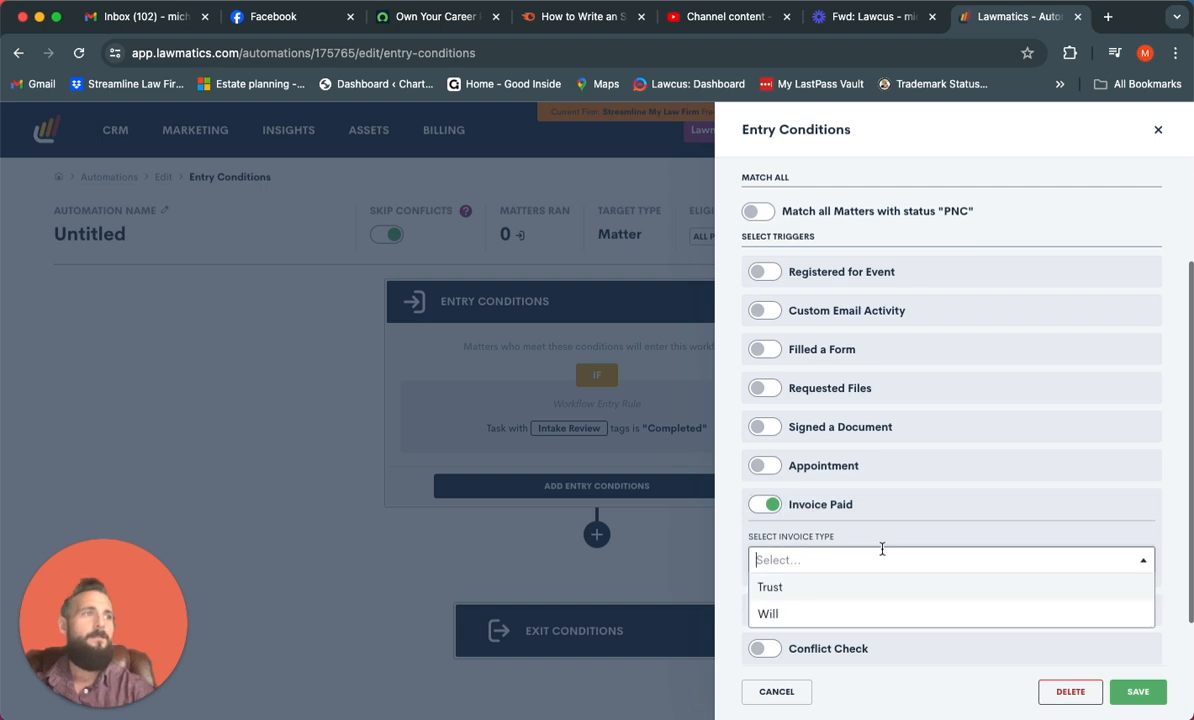
{"action": "left_click", "coordinate": [858, 584]}
{"action": "scroll", "coordinate": [957, 521], "scroll_direction": "down", "scroll_amount": 2}
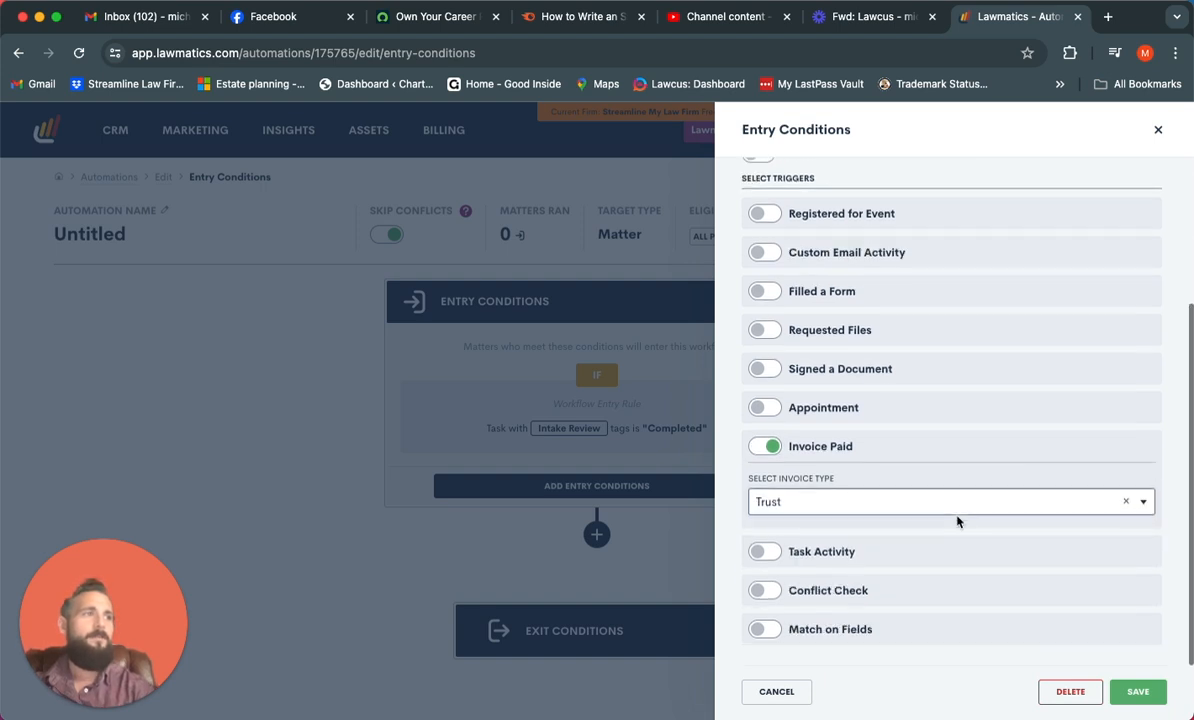
Add a Signed a Document trigger for the document Untitled (1) to the entry rule and save it
{"action": "scroll", "coordinate": [960, 520], "scroll_direction": "up", "scroll_amount": 1}
{"action": "left_click", "coordinate": [763, 408]}
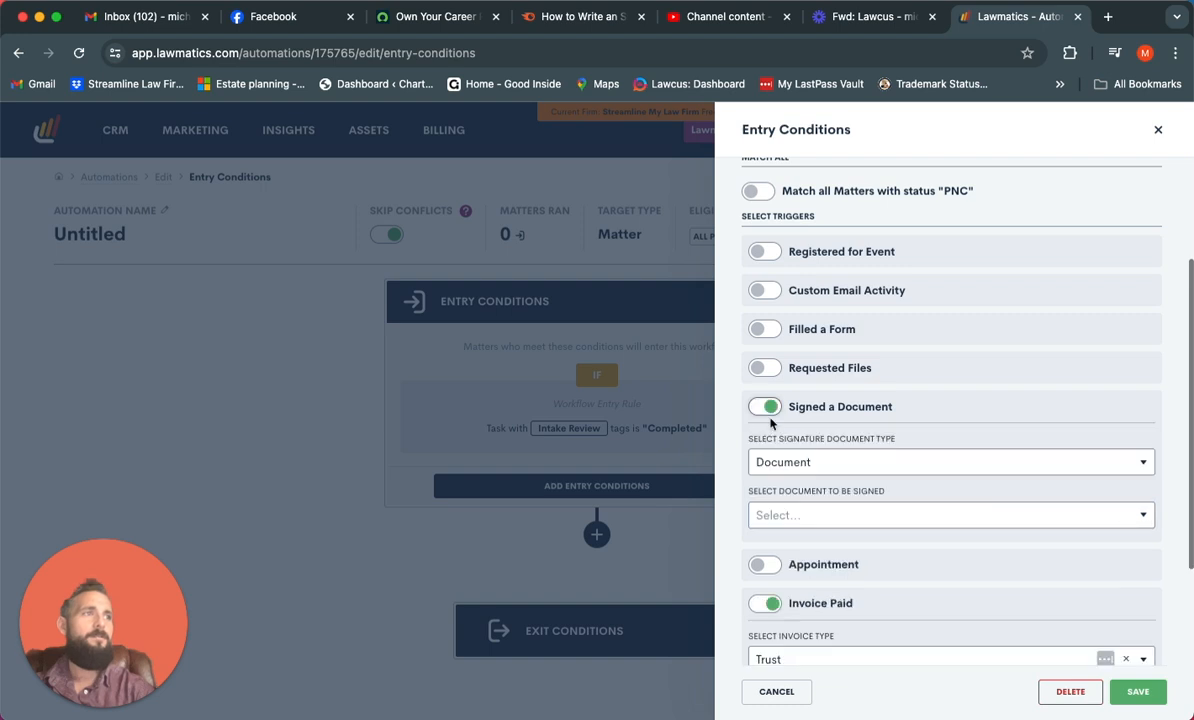
{"action": "left_click", "coordinate": [821, 461]}
{"action": "left_click", "coordinate": [812, 515]}
{"action": "left_click", "coordinate": [812, 516]}
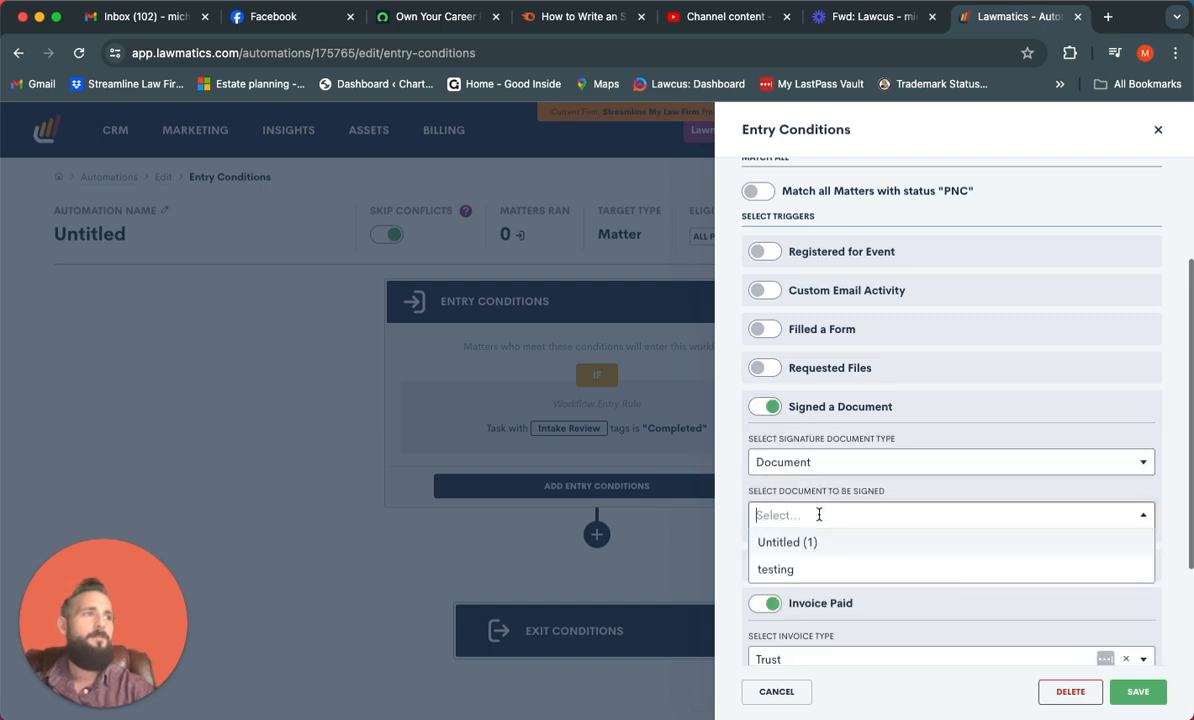
{"action": "left_click", "coordinate": [814, 548]}
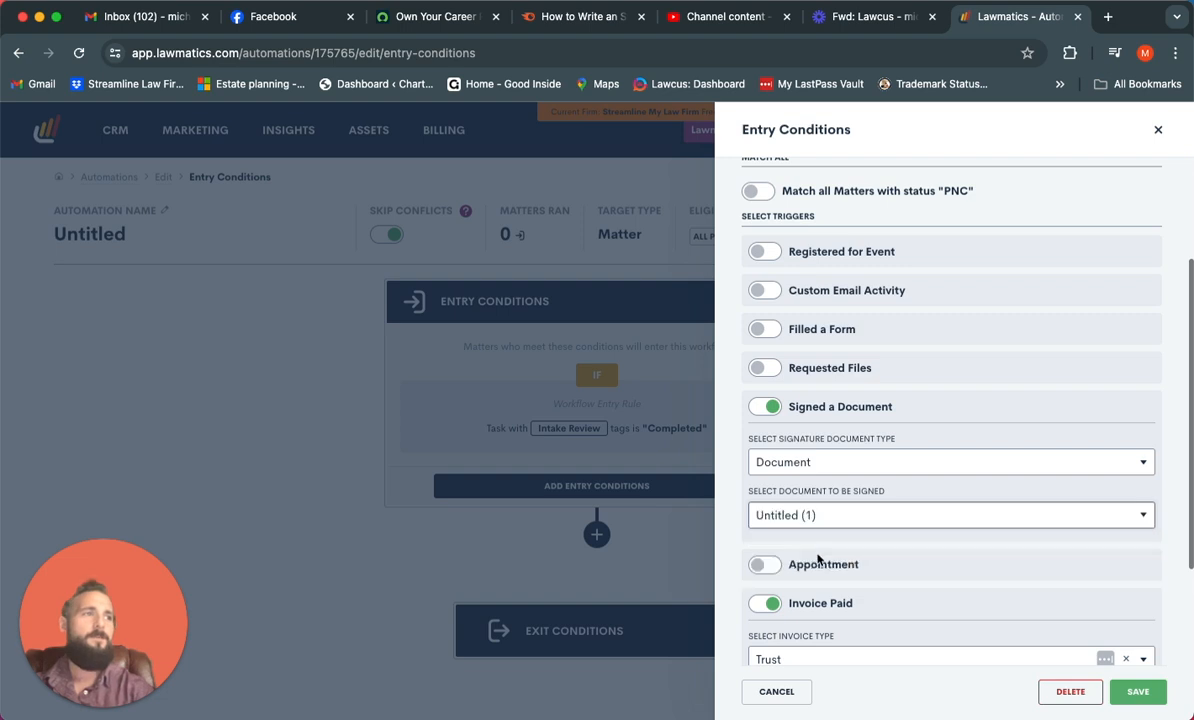
{"action": "left_click", "coordinate": [1137, 691]}
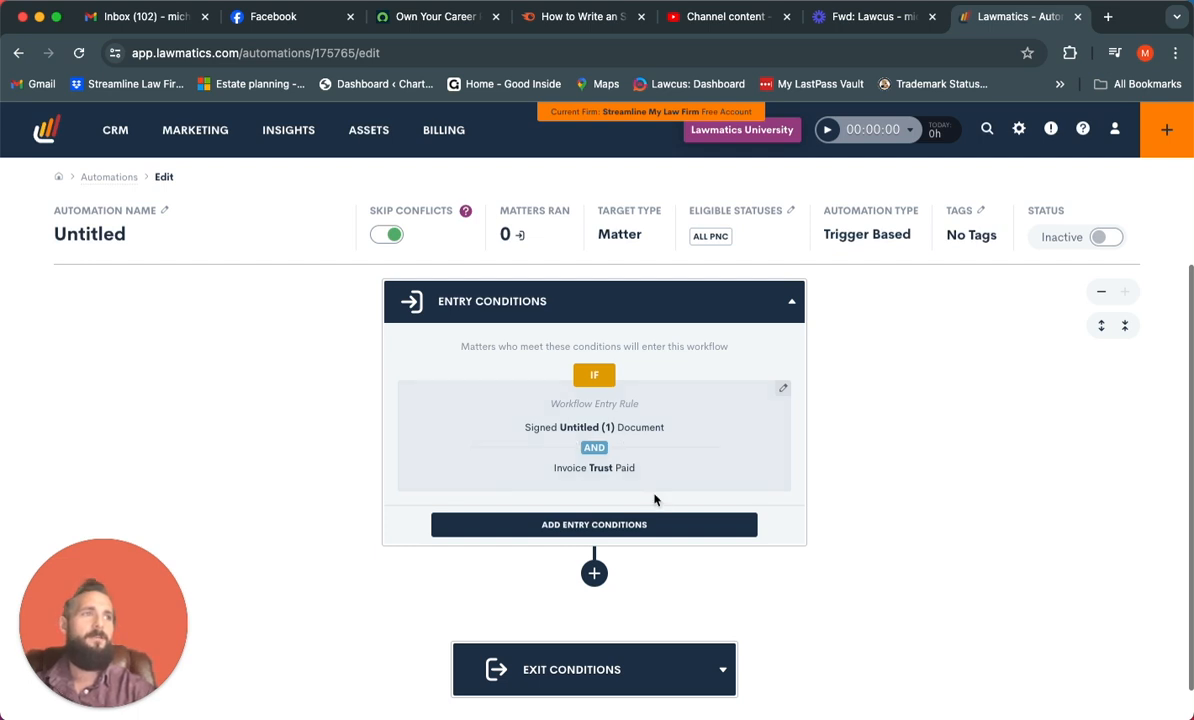
{"action": "left_click", "coordinate": [594, 573]}
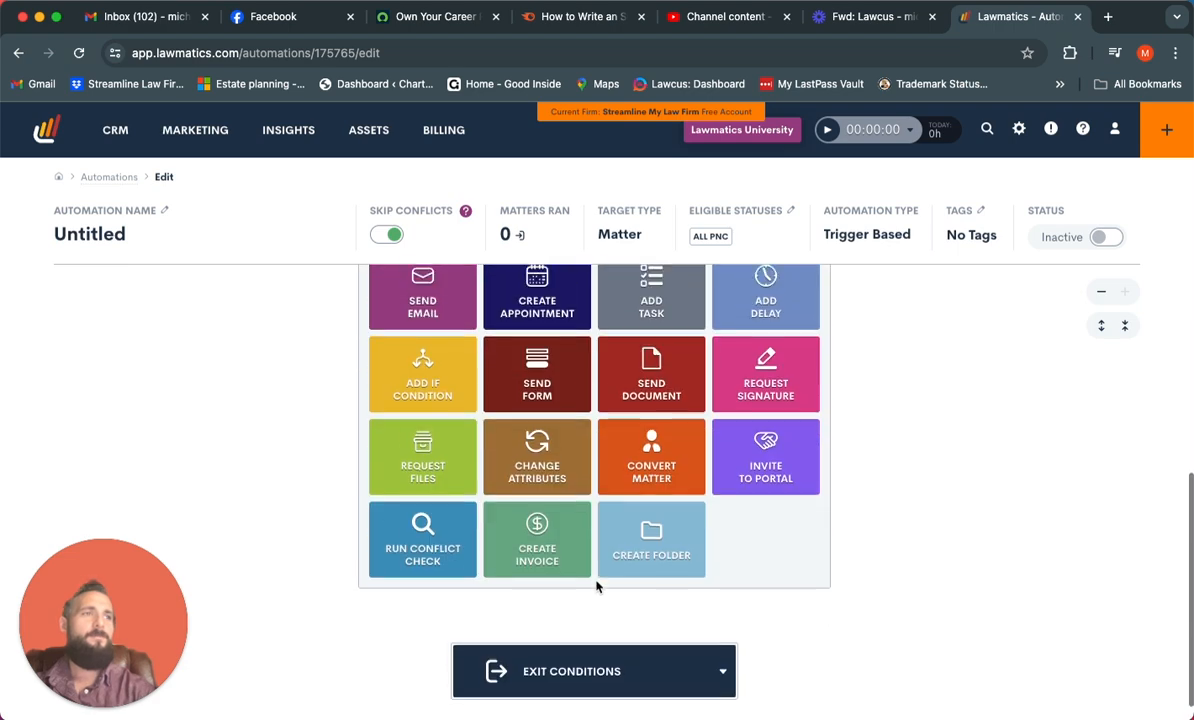
{"action": "scroll", "coordinate": [597, 587], "scroll_direction": "up", "scroll_amount": 1}
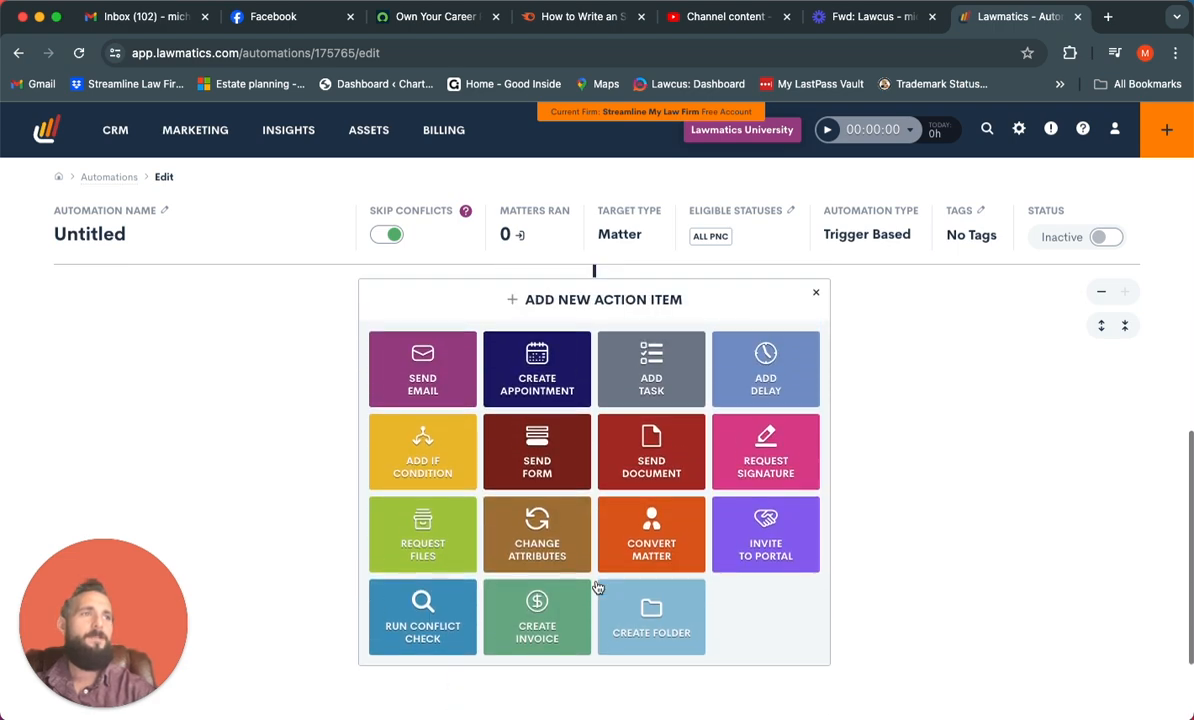
{"action": "left_click", "coordinate": [537, 545]}
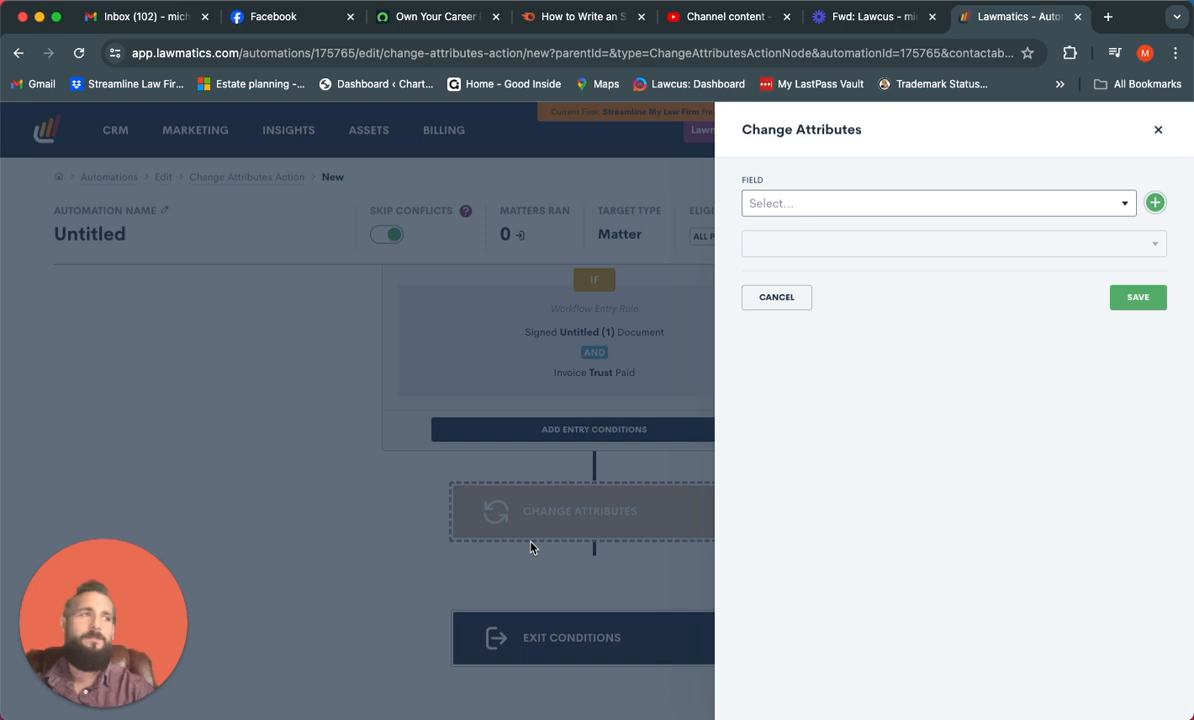
{"action": "left_click", "coordinate": [1159, 131]}
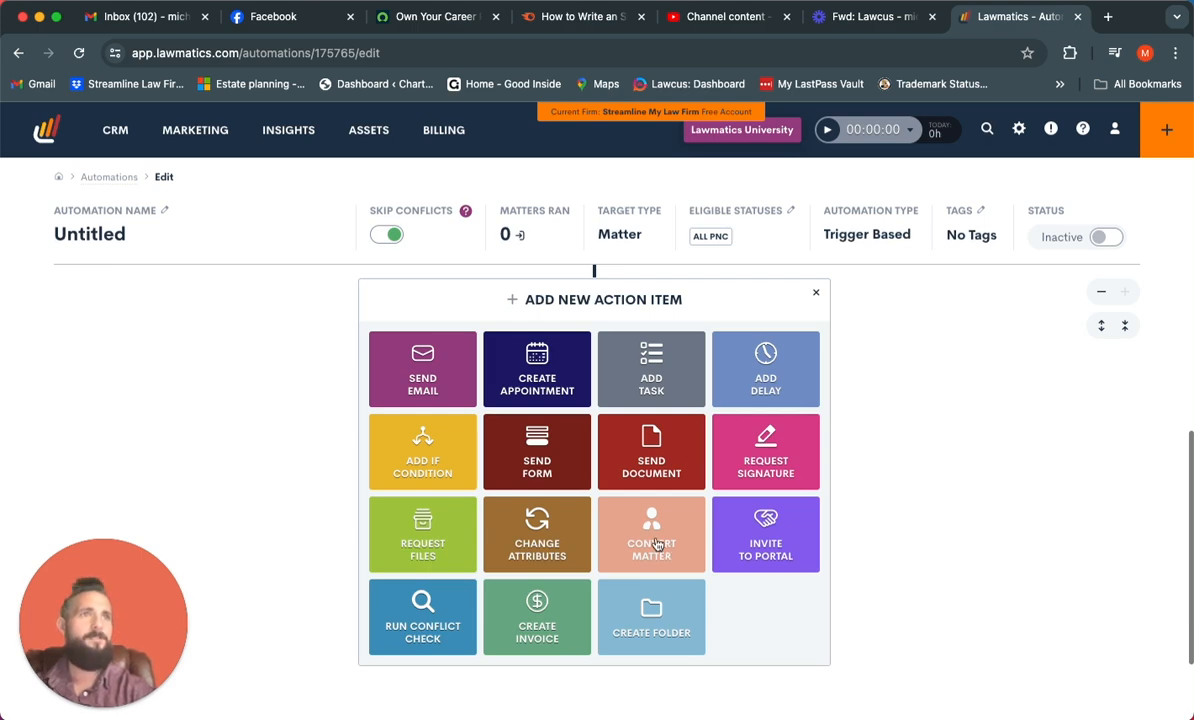
Create another automation of the Appointment kind for All PNC matters, using the Initial Consultation appointment type
{"action": "left_click", "coordinate": [110, 177]}
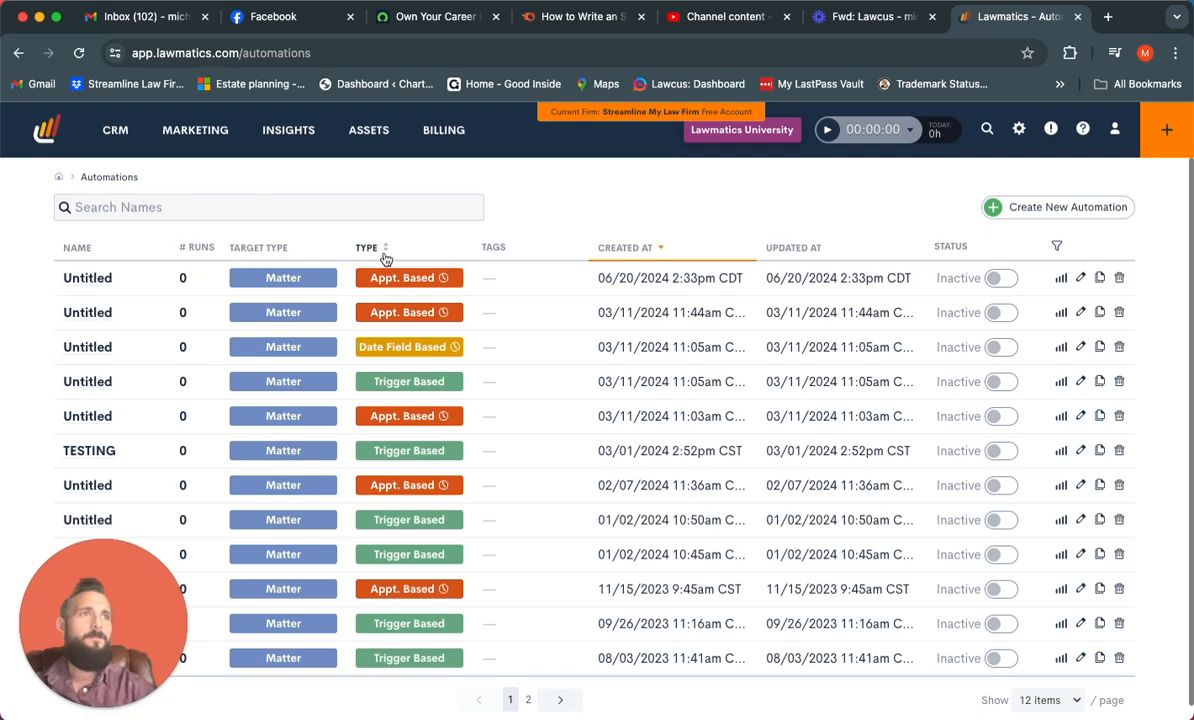
{"action": "left_click", "coordinate": [1034, 210]}
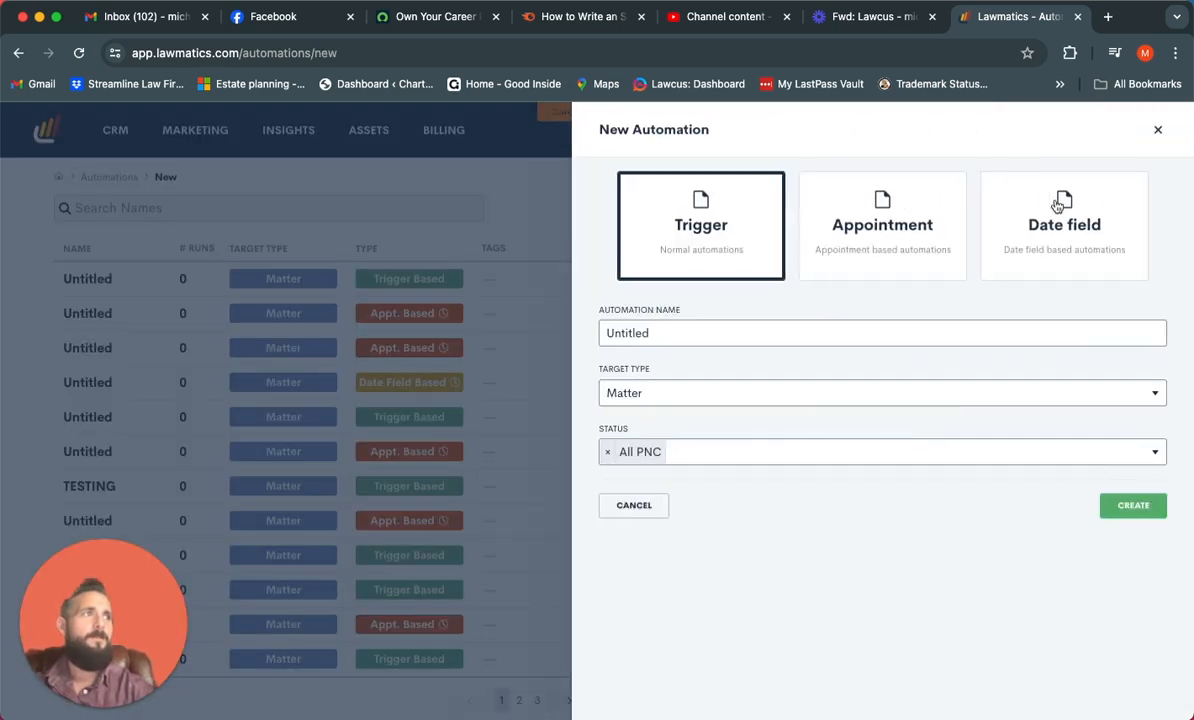
{"action": "left_click", "coordinate": [924, 237]}
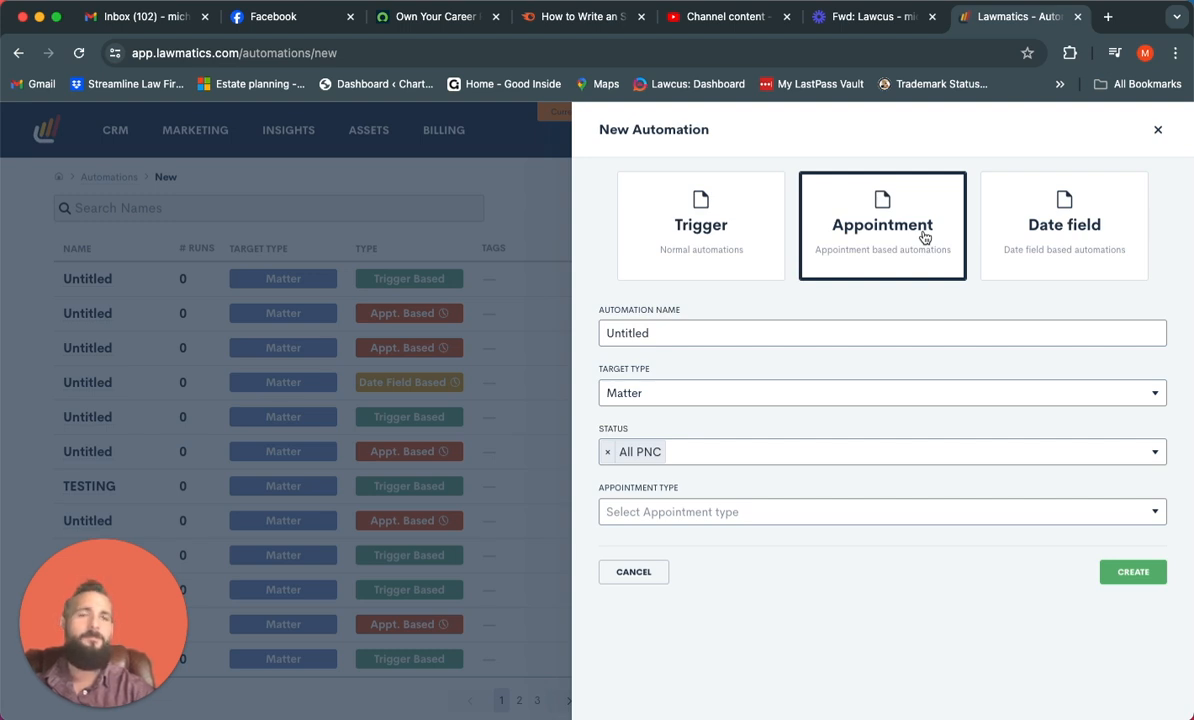
{"action": "left_click", "coordinate": [863, 515]}
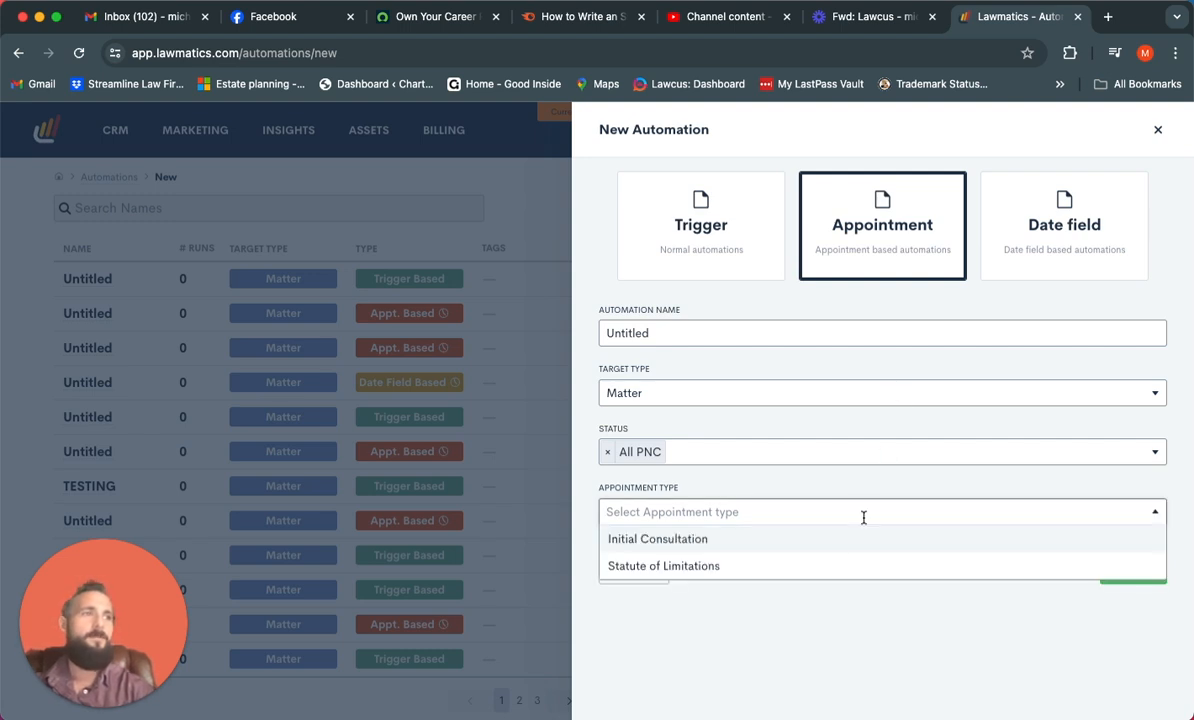
{"action": "left_click", "coordinate": [807, 548]}
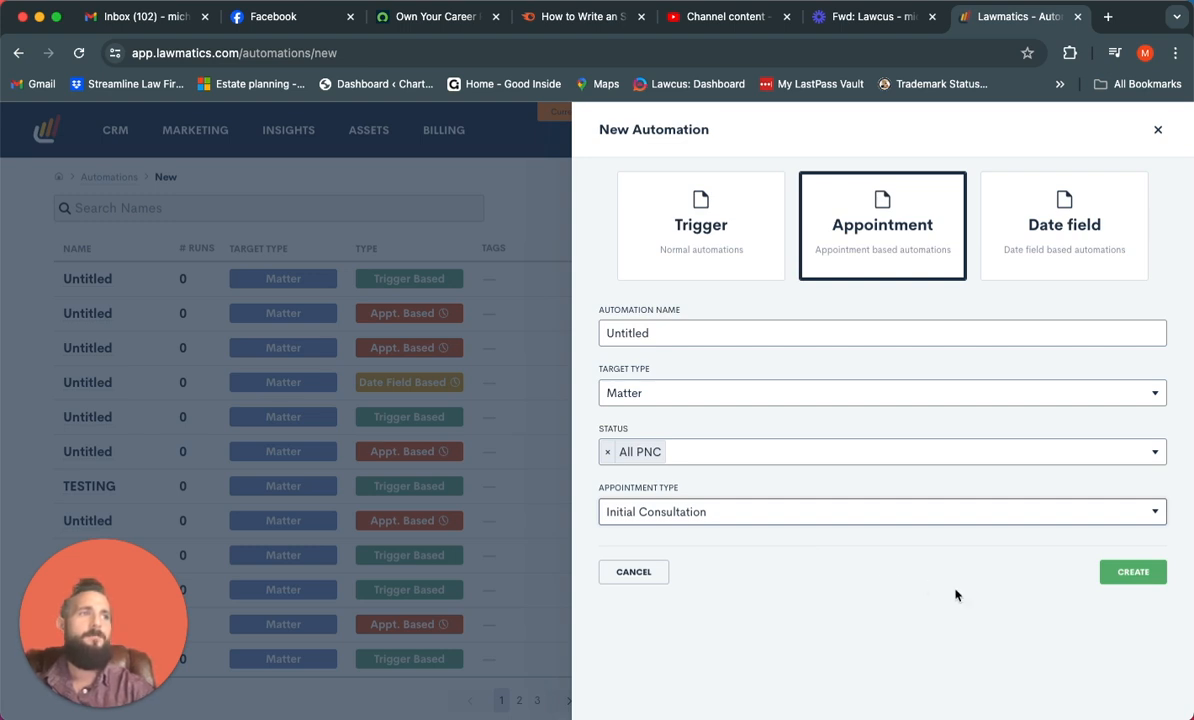
{"action": "left_click", "coordinate": [1134, 575]}
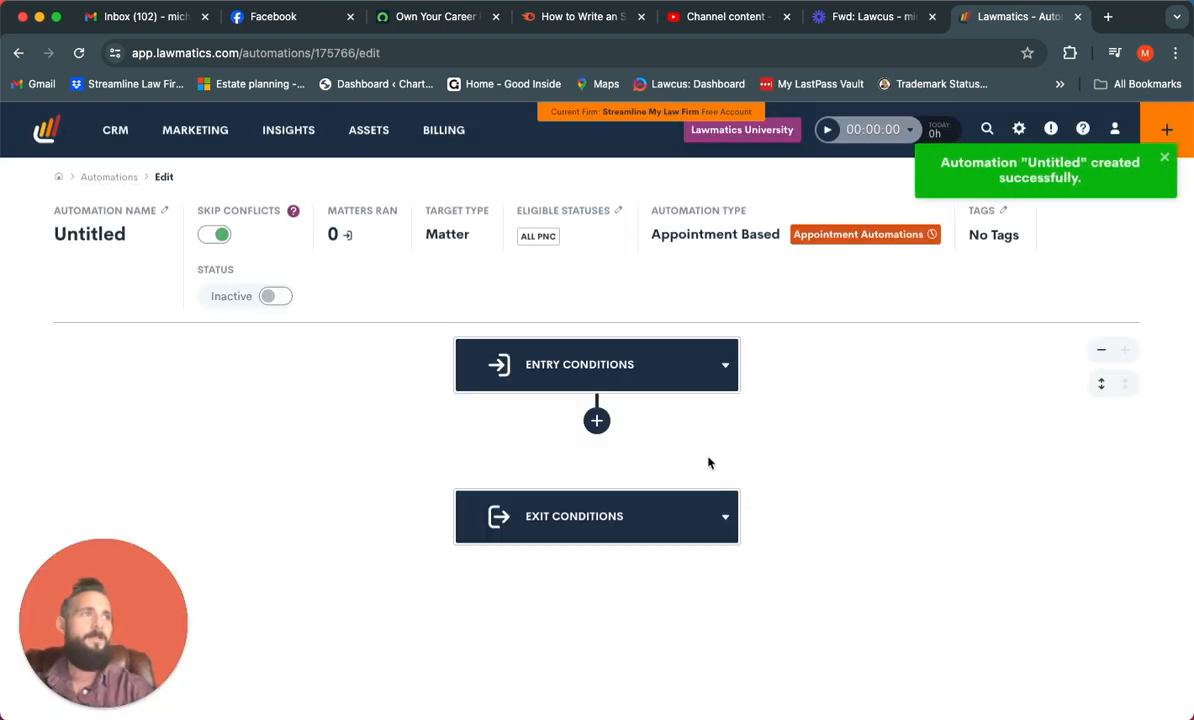
Review the appointment automation's entry conditions and open its list of appointment-scheduled sub-automations
{"action": "left_click", "coordinate": [722, 386]}
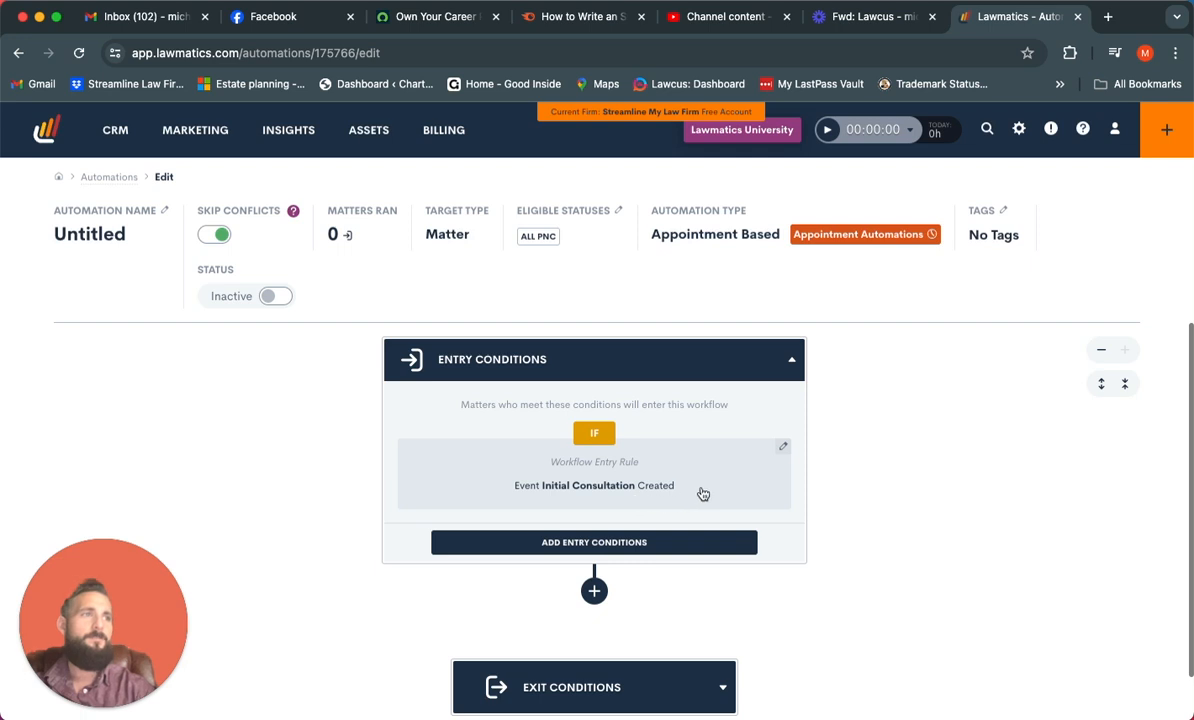
{"action": "scroll", "coordinate": [700, 492], "scroll_direction": "down", "scroll_amount": 1}
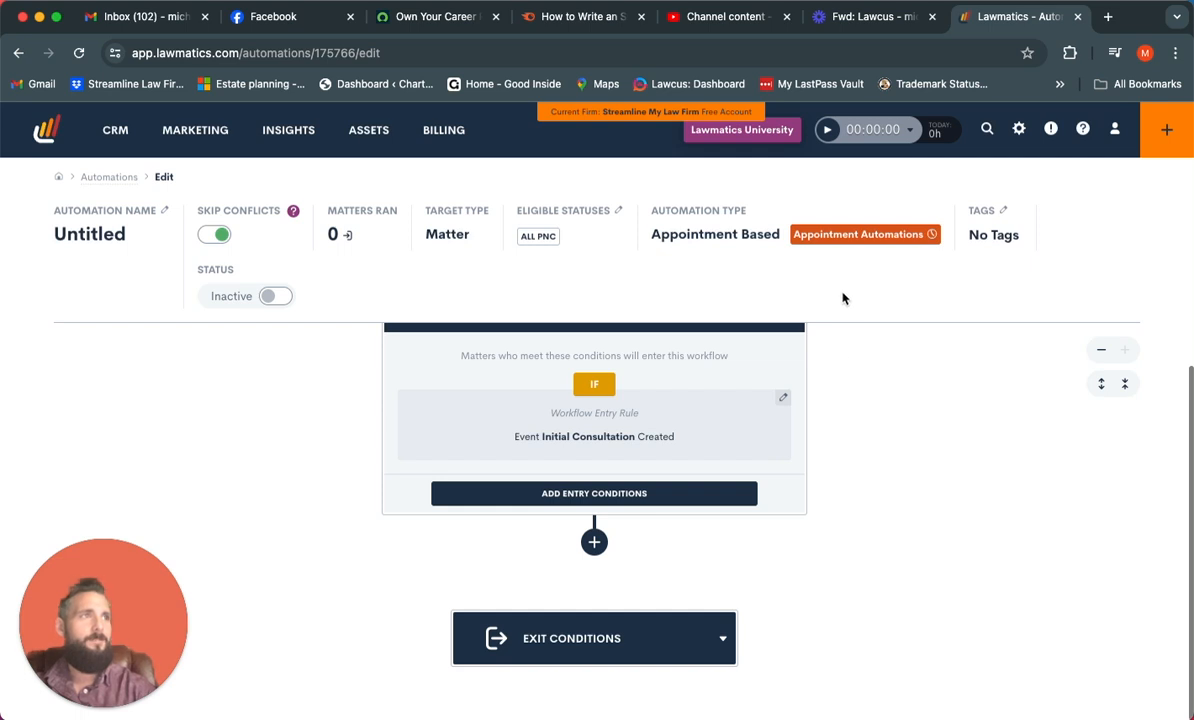
{"action": "left_click", "coordinate": [862, 236]}
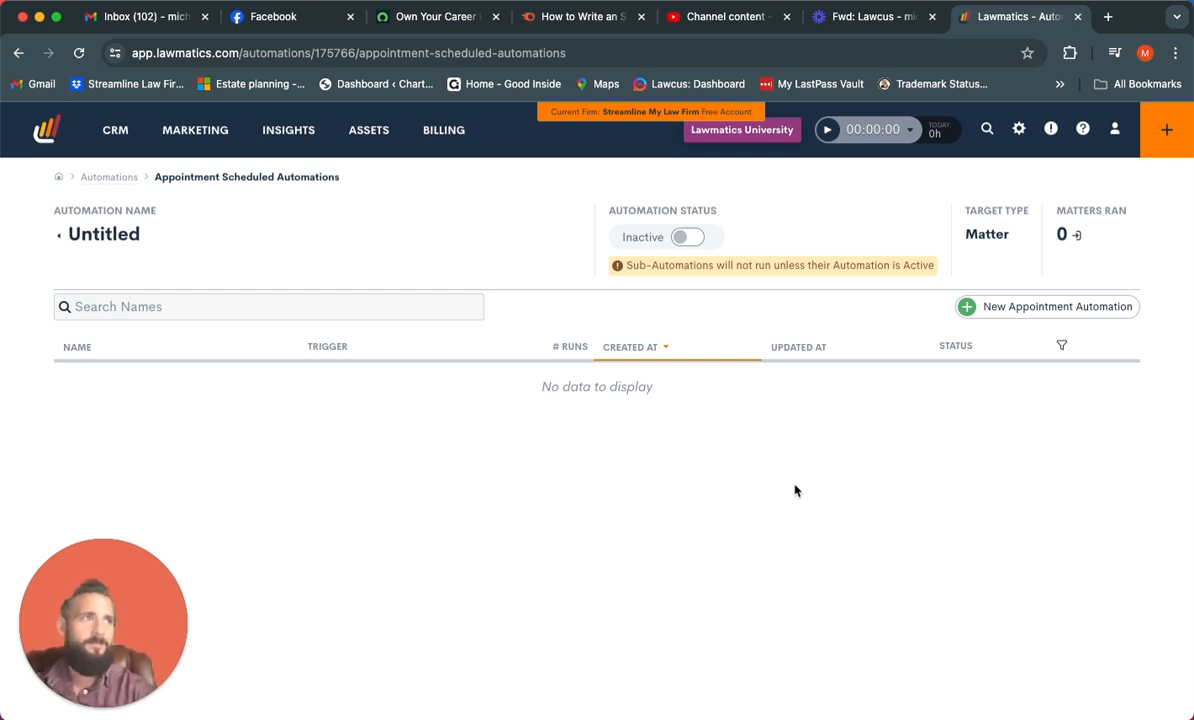
Create an appointment sub-automation that triggers 2 days before the Initial Consultation starts
{"action": "left_click", "coordinate": [988, 312]}
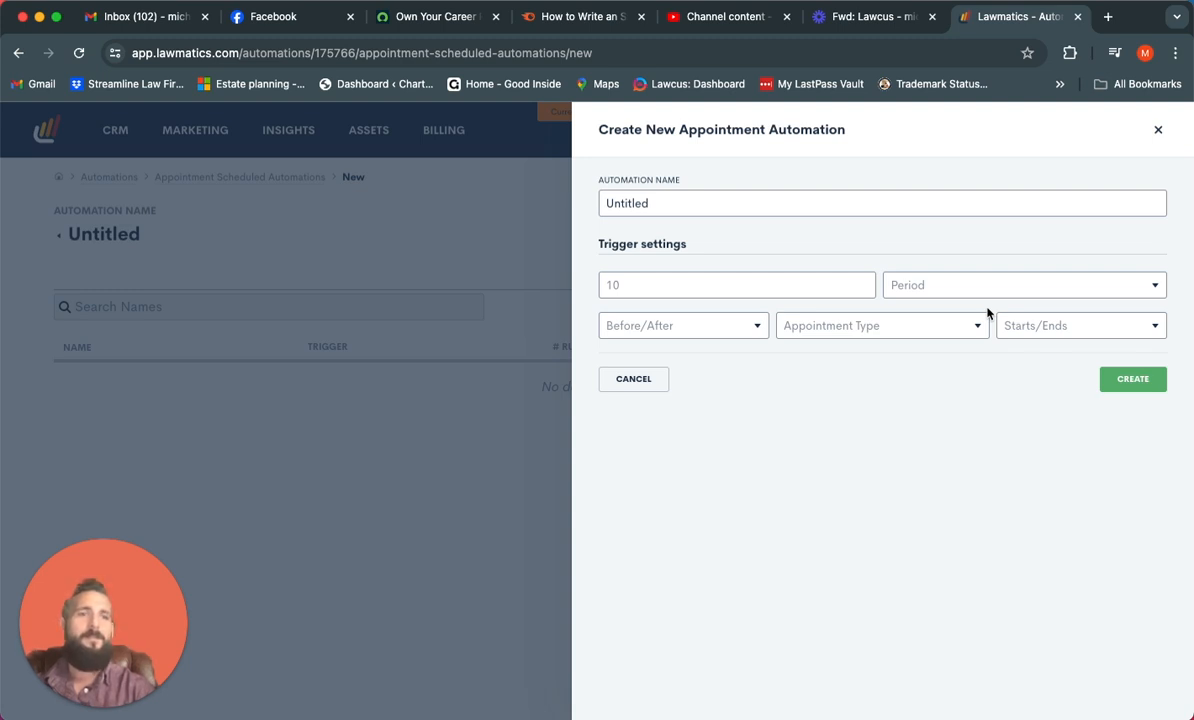
{"action": "left_click", "coordinate": [783, 293]}
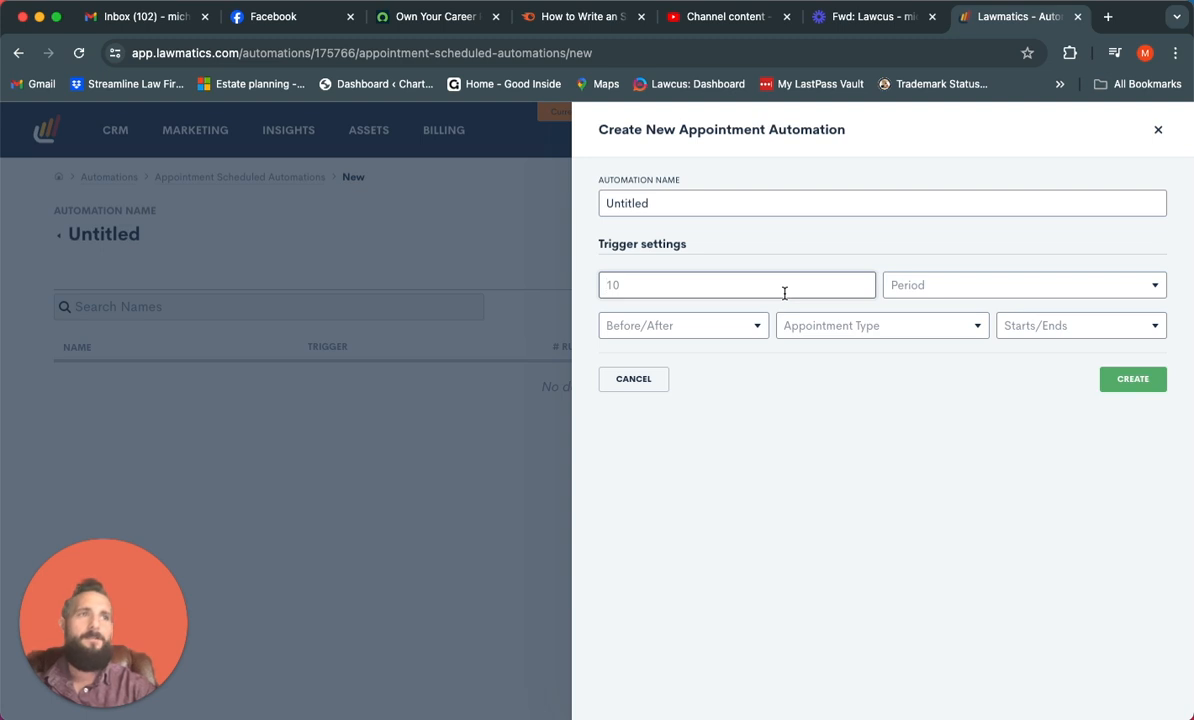
{"action": "type", "text": "2"}
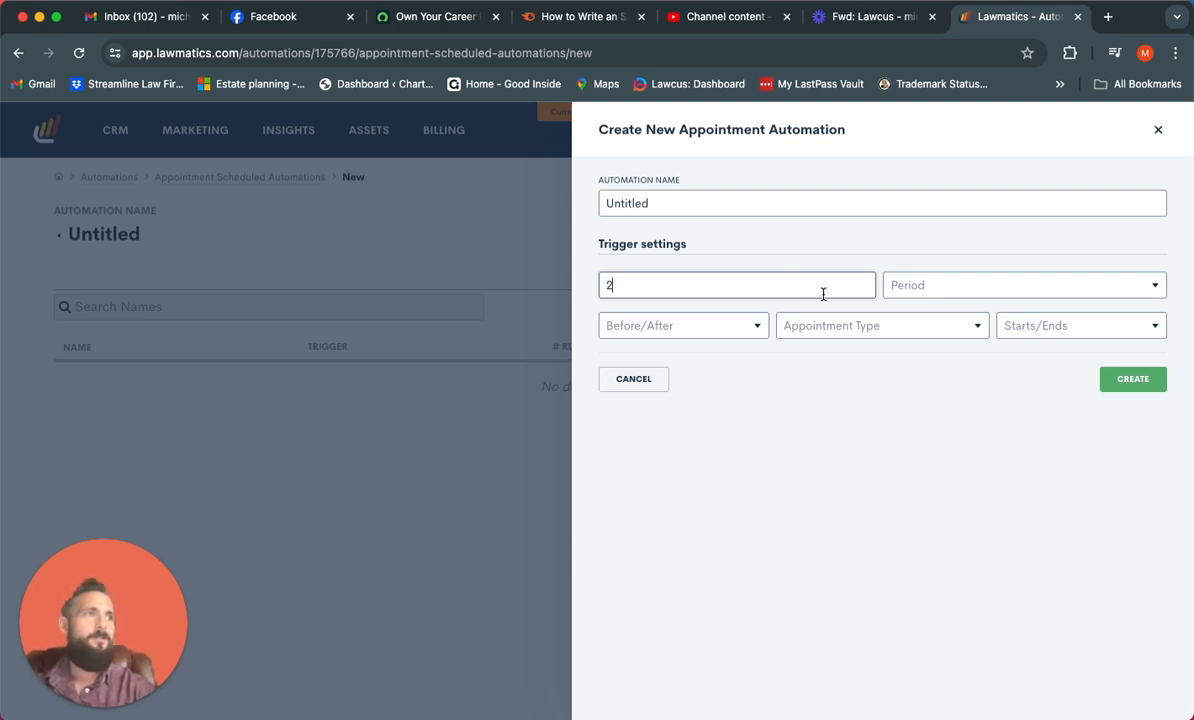
{"action": "left_click", "coordinate": [957, 287]}
{"action": "left_click", "coordinate": [915, 366]}
{"action": "left_click", "coordinate": [738, 324]}
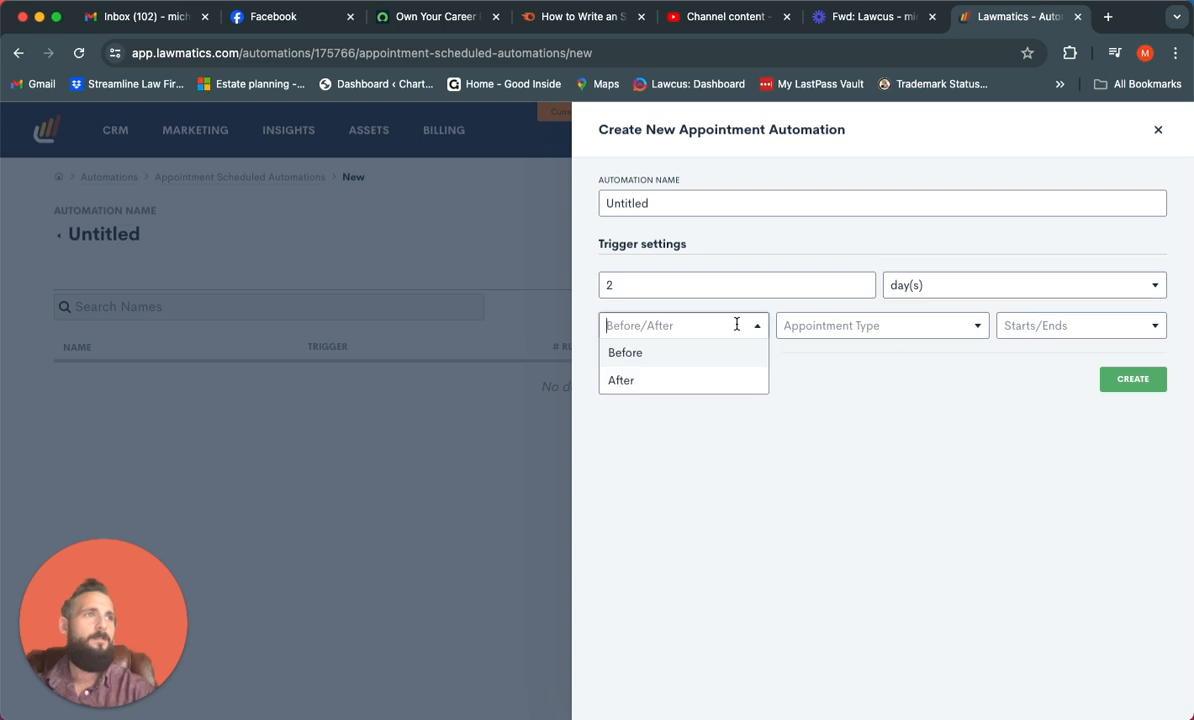
{"action": "left_click", "coordinate": [705, 350]}
{"action": "left_click", "coordinate": [841, 323]}
{"action": "left_click", "coordinate": [842, 349]}
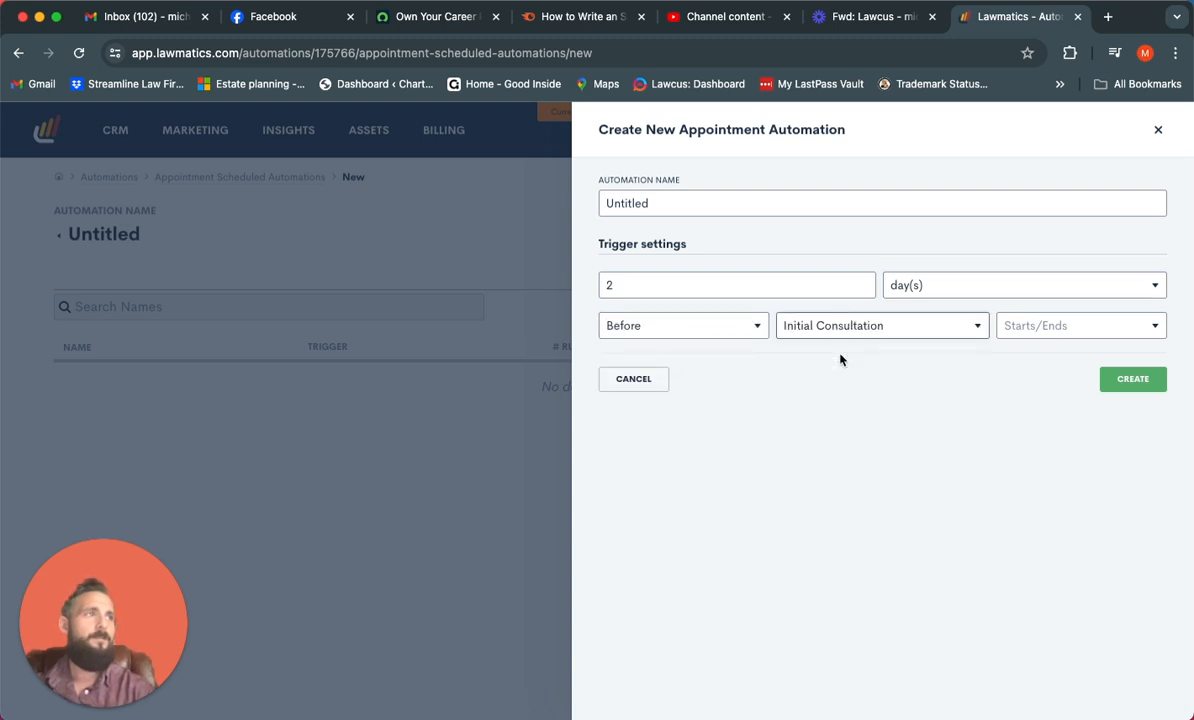
{"action": "left_click", "coordinate": [1021, 324]}
{"action": "left_click", "coordinate": [1022, 350]}
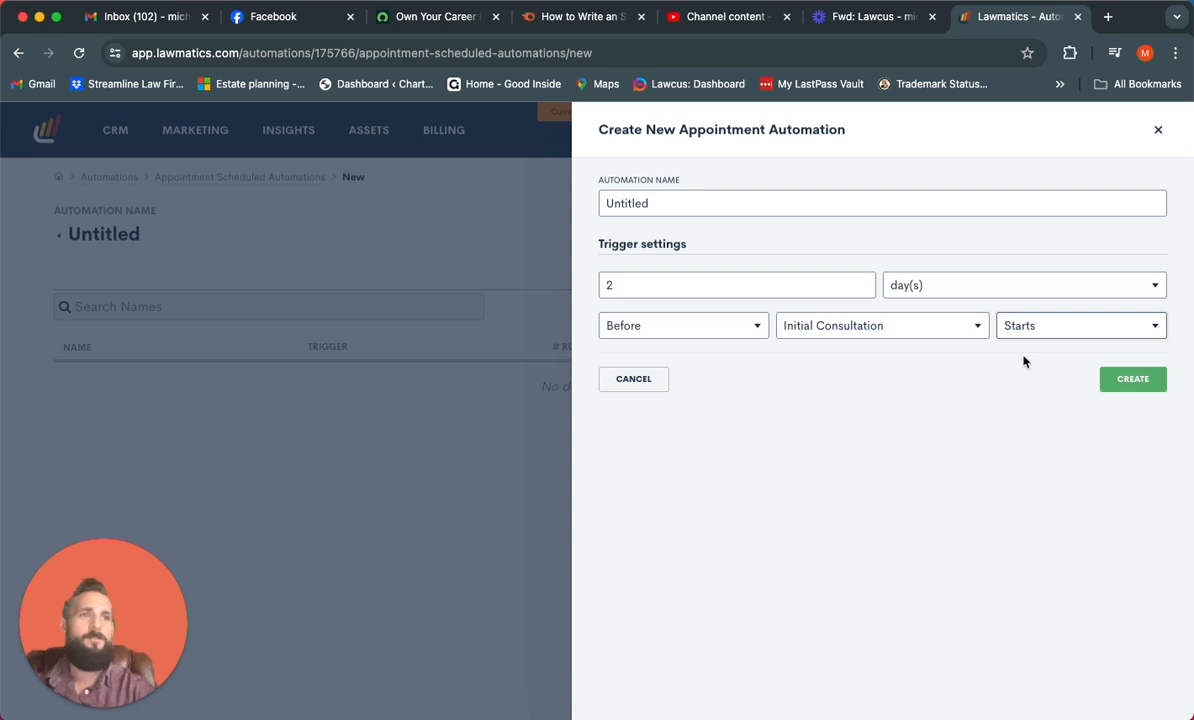
{"action": "left_click", "coordinate": [1133, 384]}
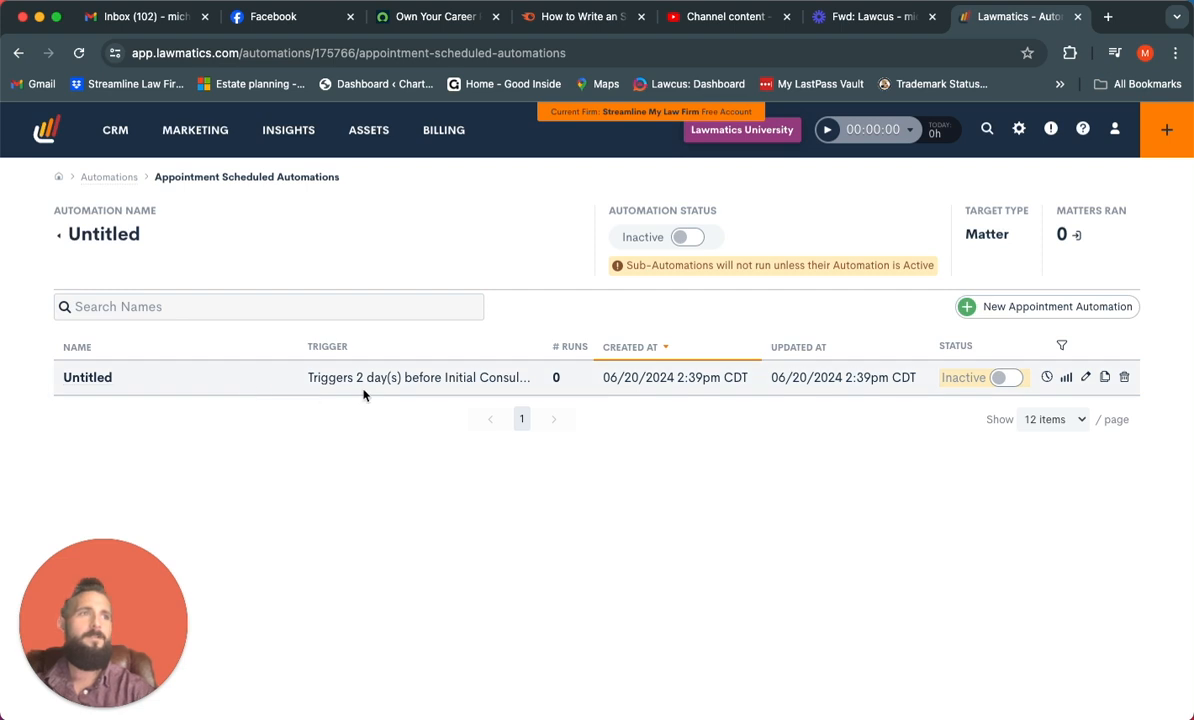
Open the new sub-automation's workflow and add a task action named Day of Consultation, due 2 days after the task is created
{"action": "left_click", "coordinate": [95, 378]}
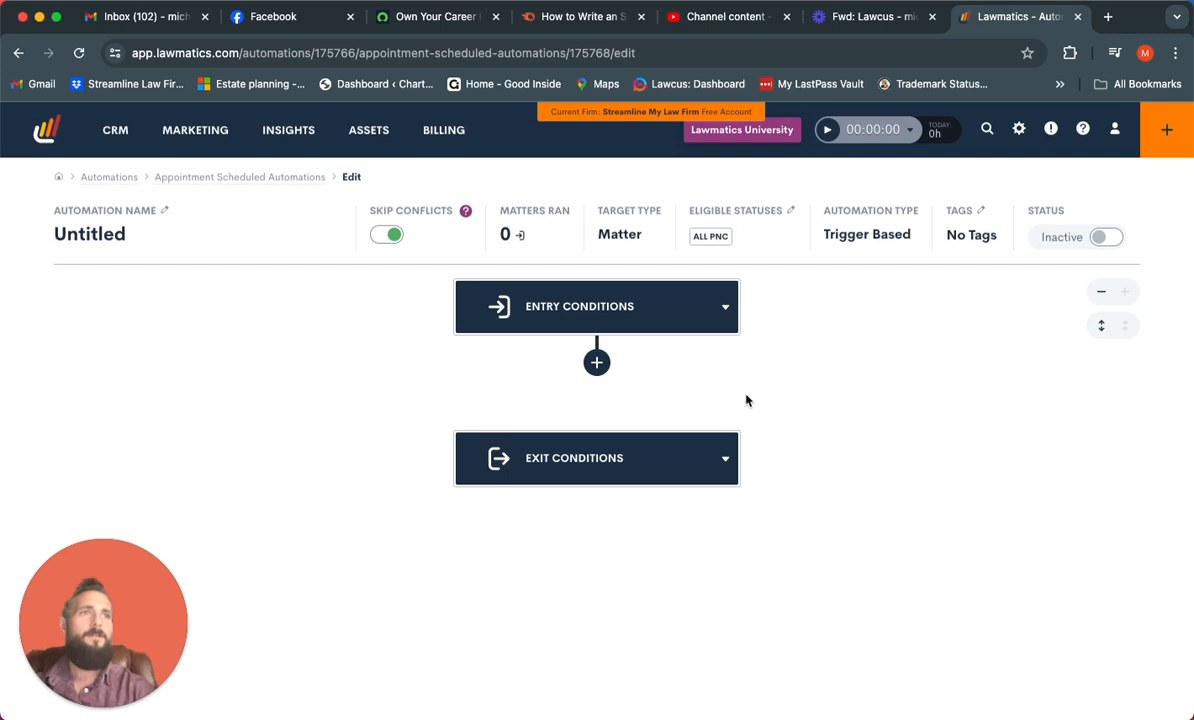
{"action": "left_click", "coordinate": [670, 327]}
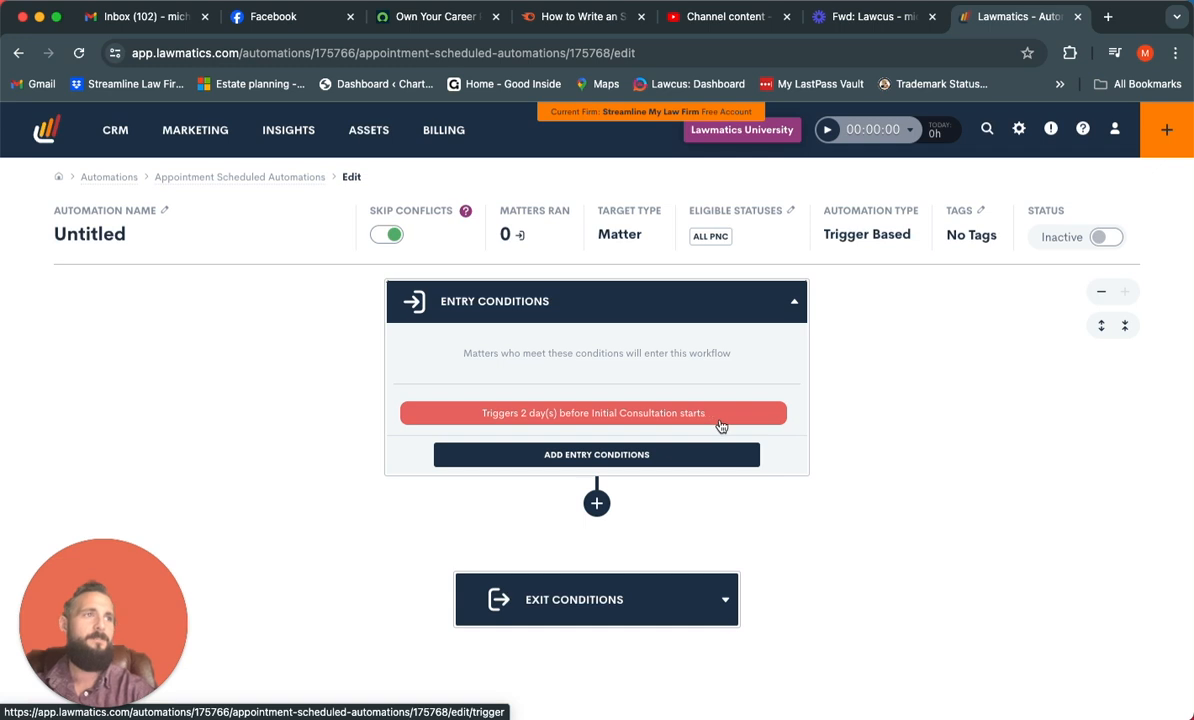
{"action": "left_click", "coordinate": [596, 503]}
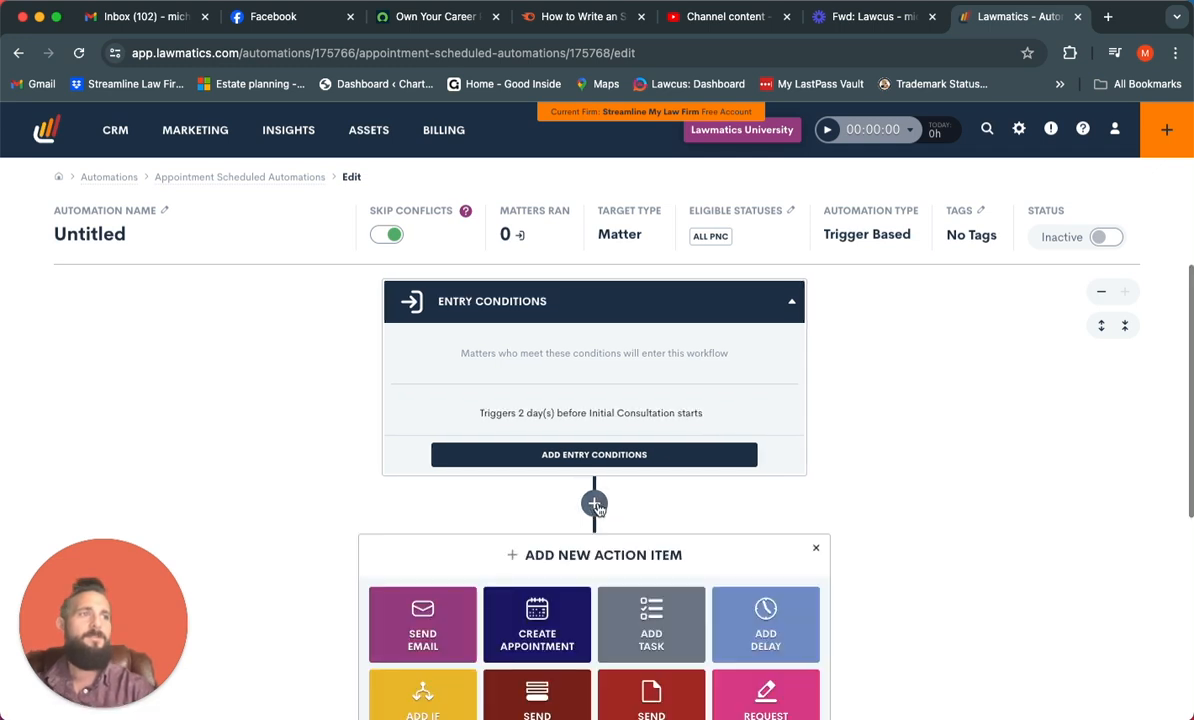
{"action": "scroll", "coordinate": [596, 508], "scroll_direction": "down", "scroll_amount": 5}
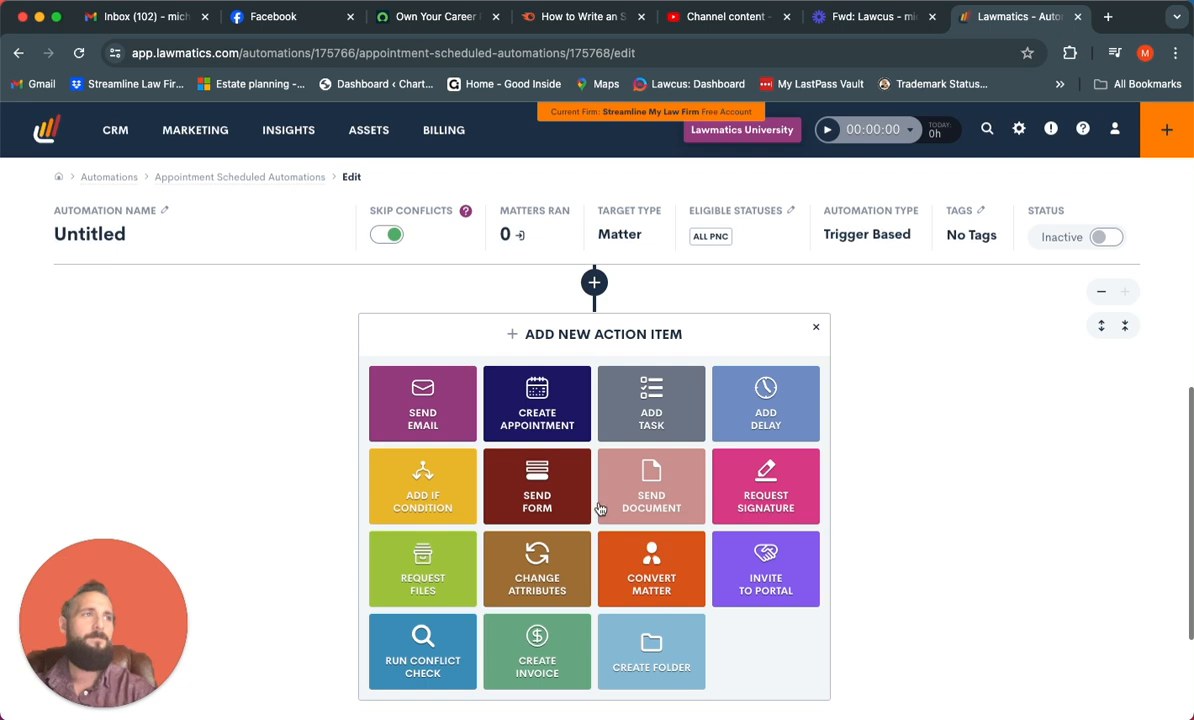
{"action": "left_click", "coordinate": [671, 424]}
{"action": "left_click", "coordinate": [805, 201]}
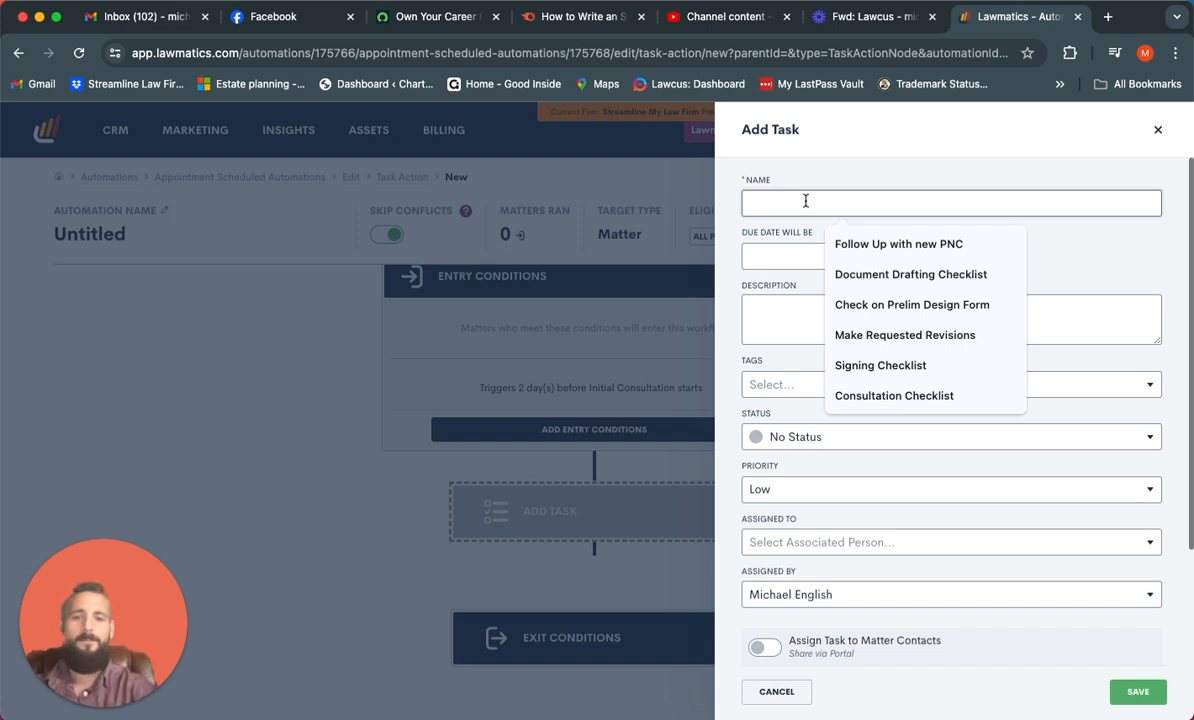
{"action": "type", "text": "D"}
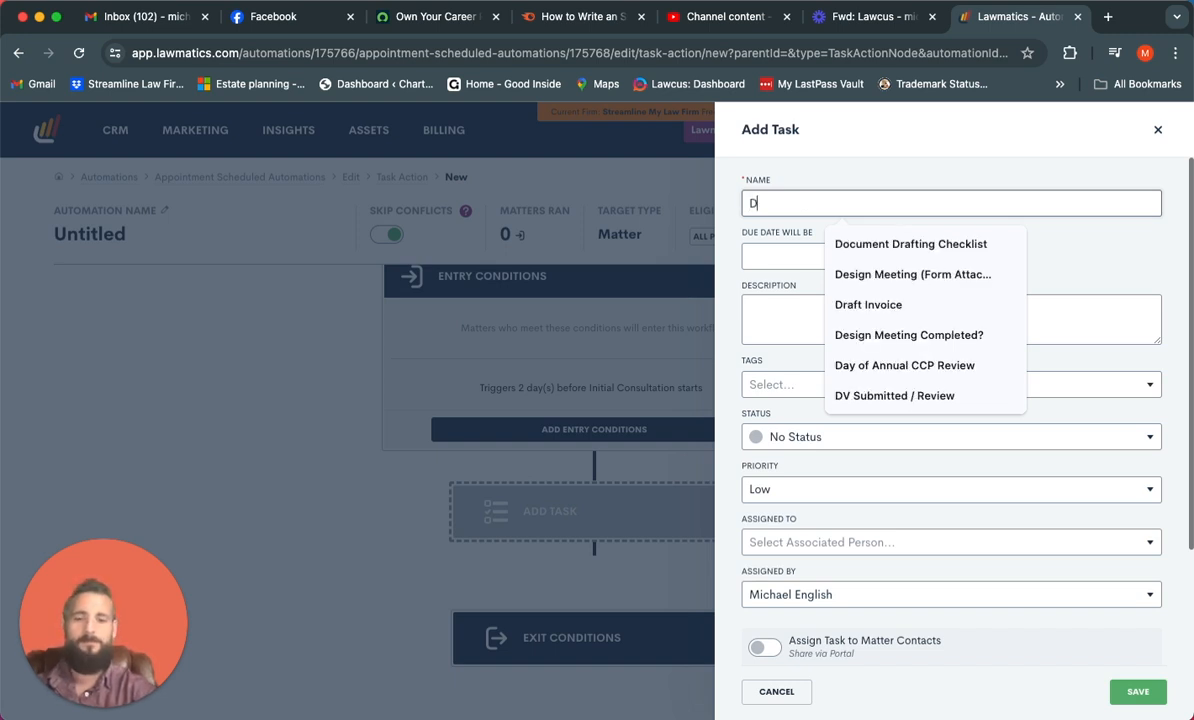
{"action": "type", "text": "ay"}
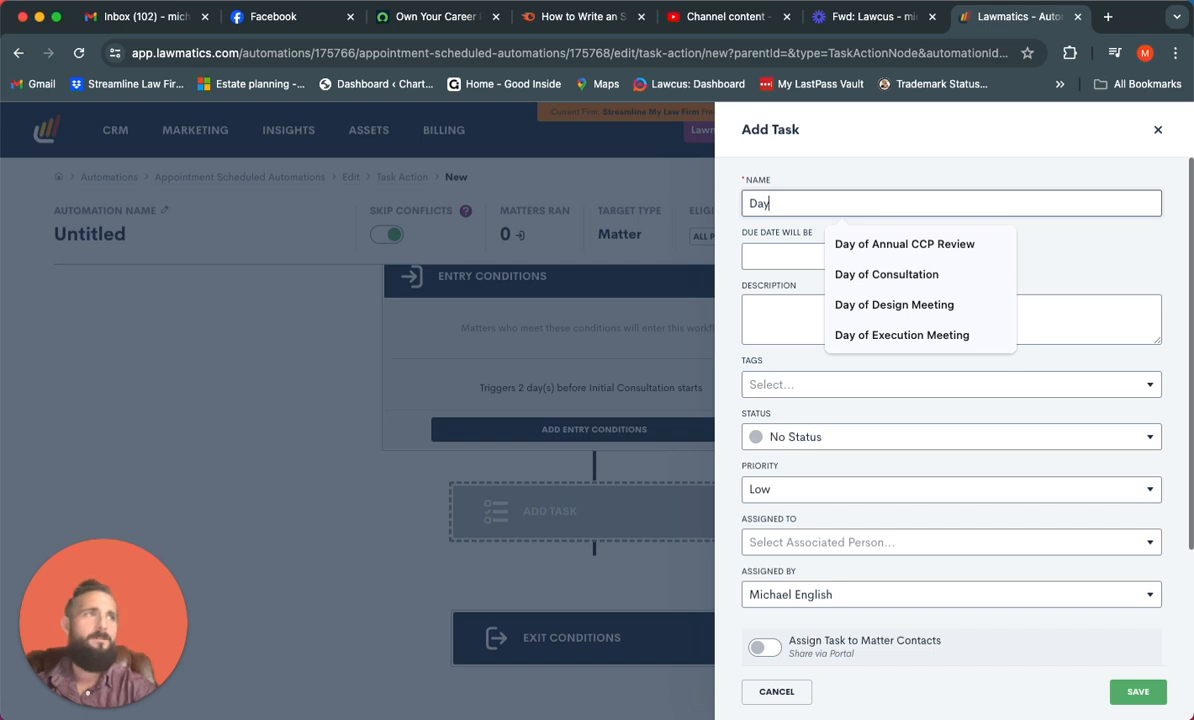
{"action": "type", "text": " of Consultation"}
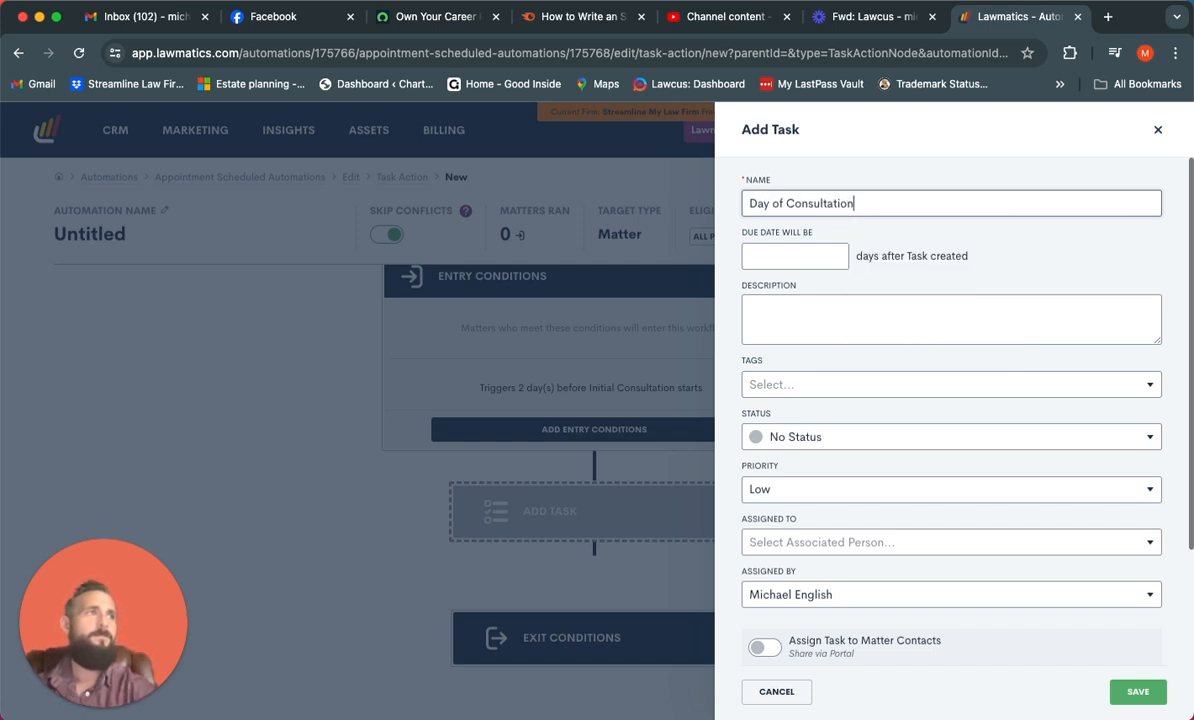
{"action": "key", "text": "Tab"}
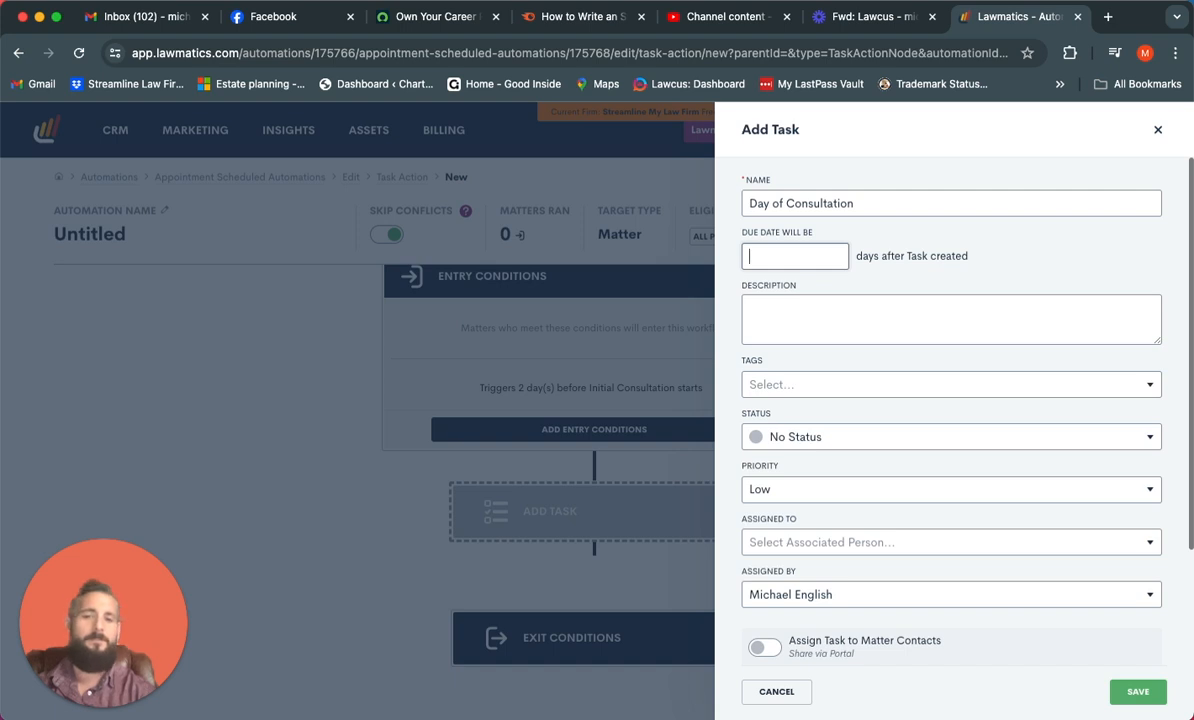
{"action": "type", "text": "2"}
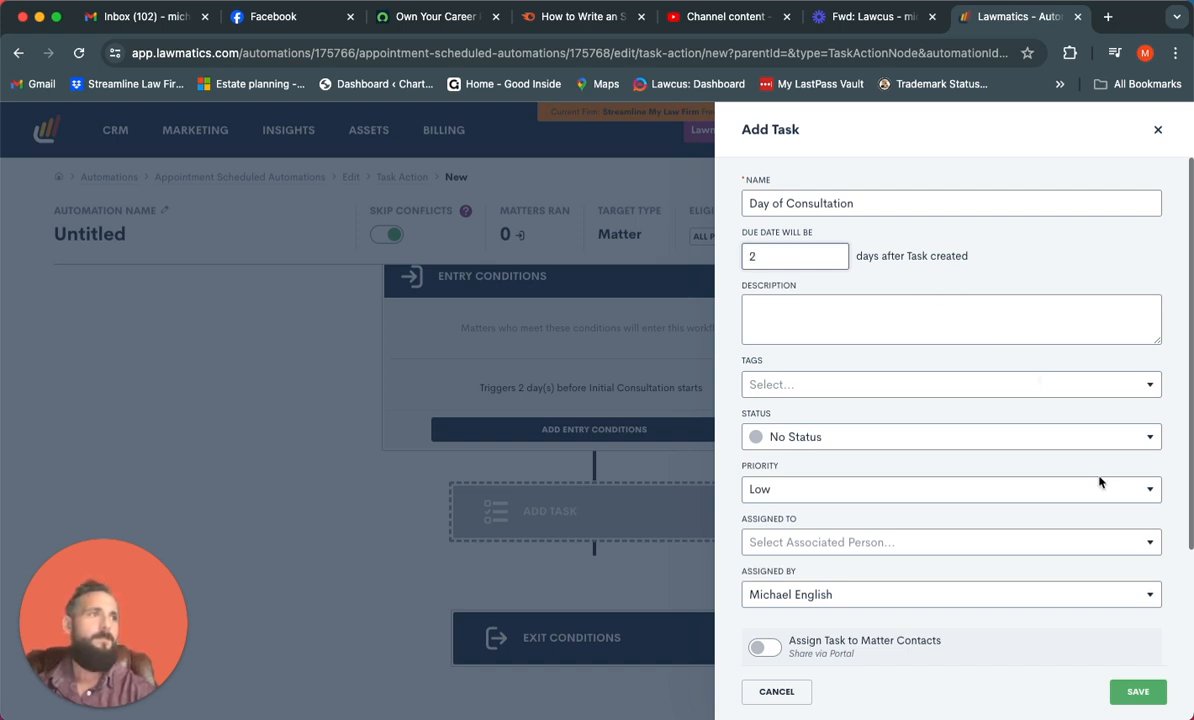
{"action": "left_click", "coordinate": [1140, 692]}
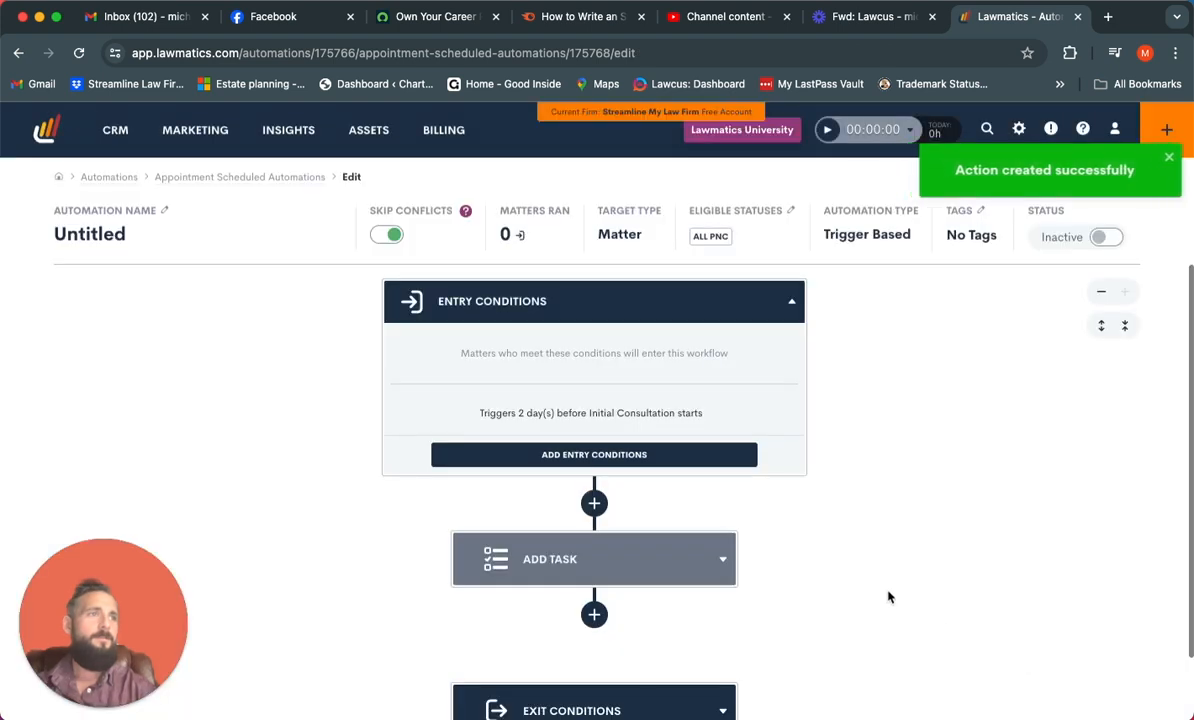
{"action": "scroll", "coordinate": [913, 551], "scroll_direction": "down", "scroll_amount": 1}
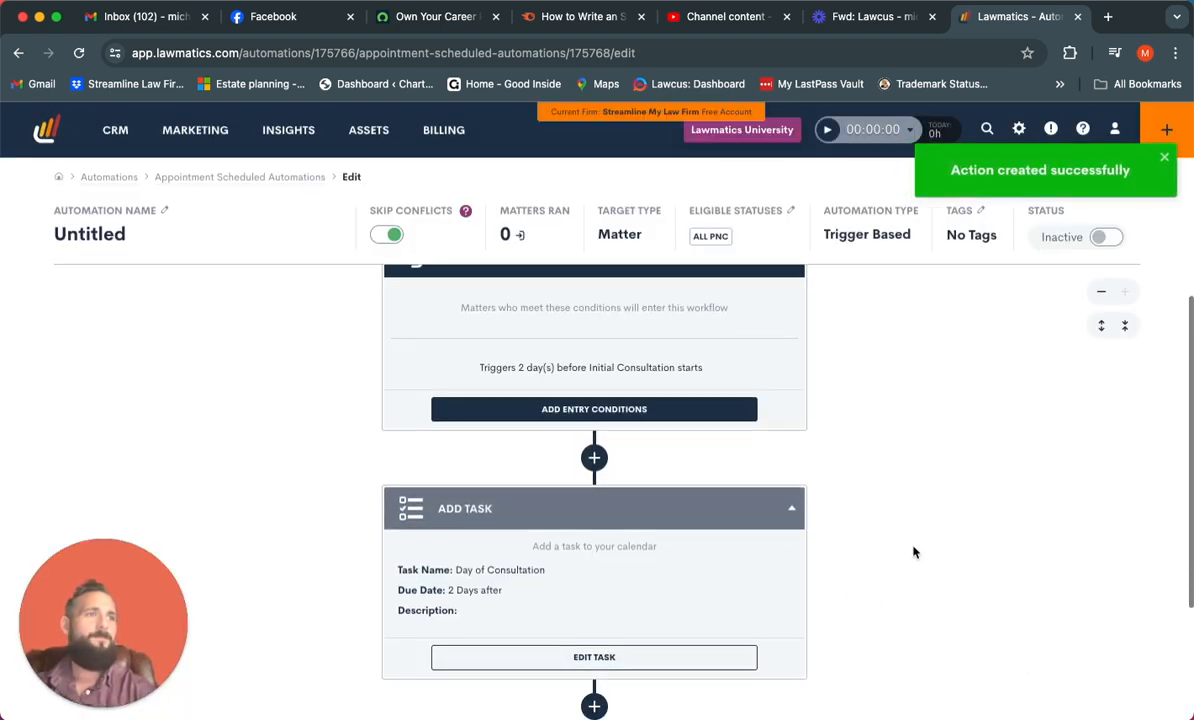
{"action": "scroll", "coordinate": [913, 551], "scroll_direction": "up", "scroll_amount": 1}
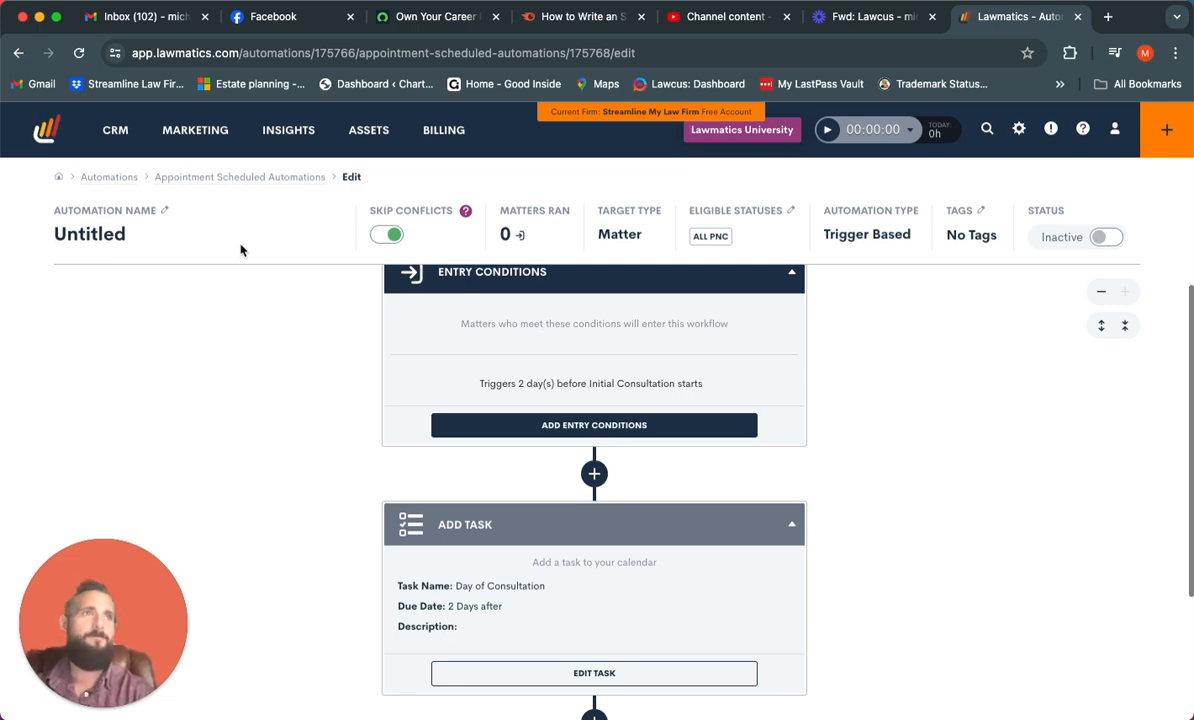
Return to the automations list and create a Date field automation for All PNC matters, based on Personal Injury: Date of Incident
{"action": "left_click", "coordinate": [112, 184]}
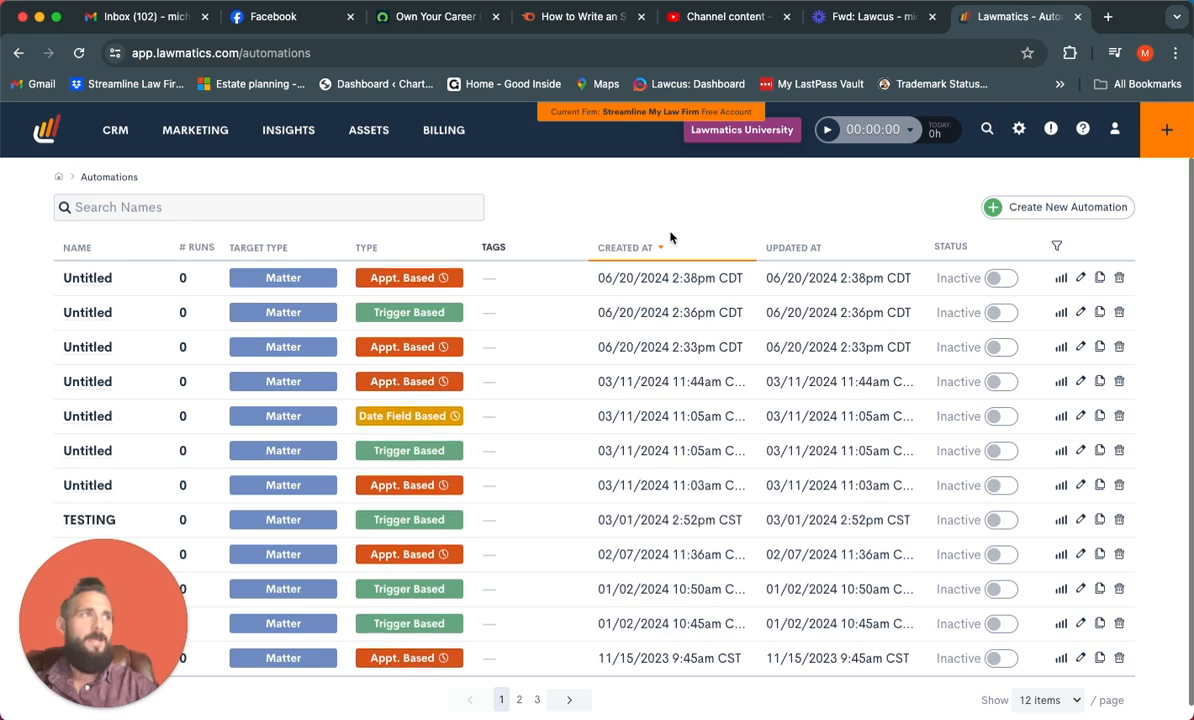
{"action": "left_click", "coordinate": [1043, 216]}
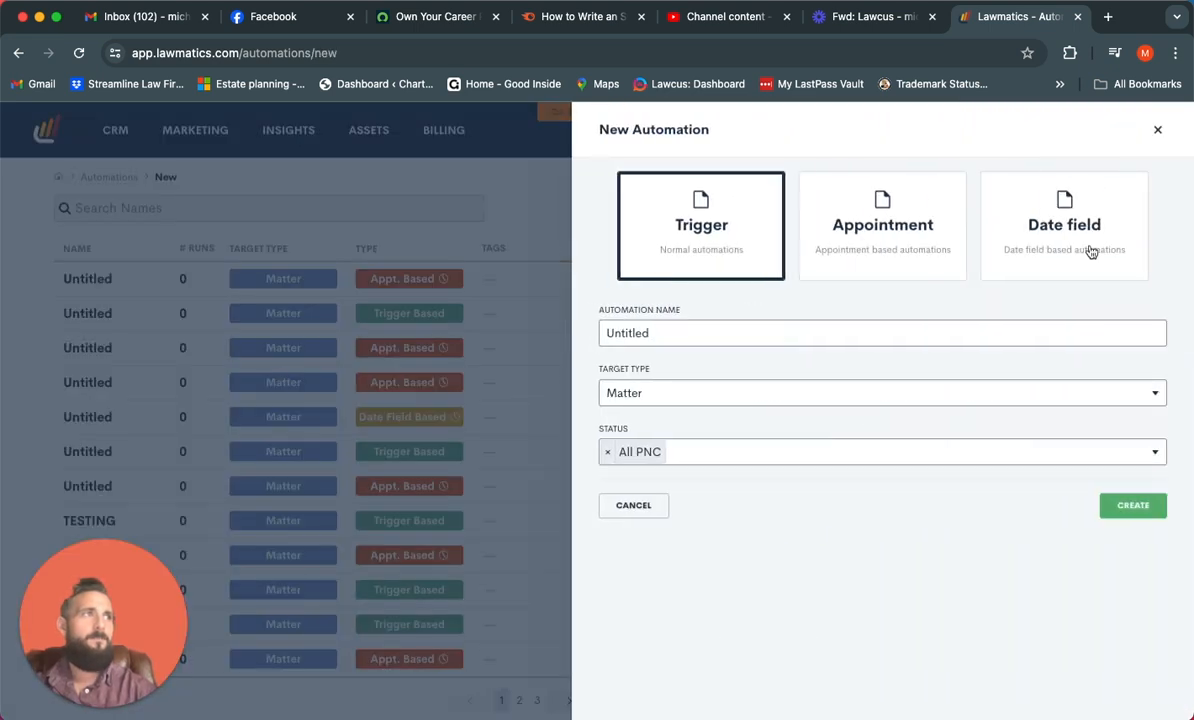
{"action": "left_click", "coordinate": [1090, 252]}
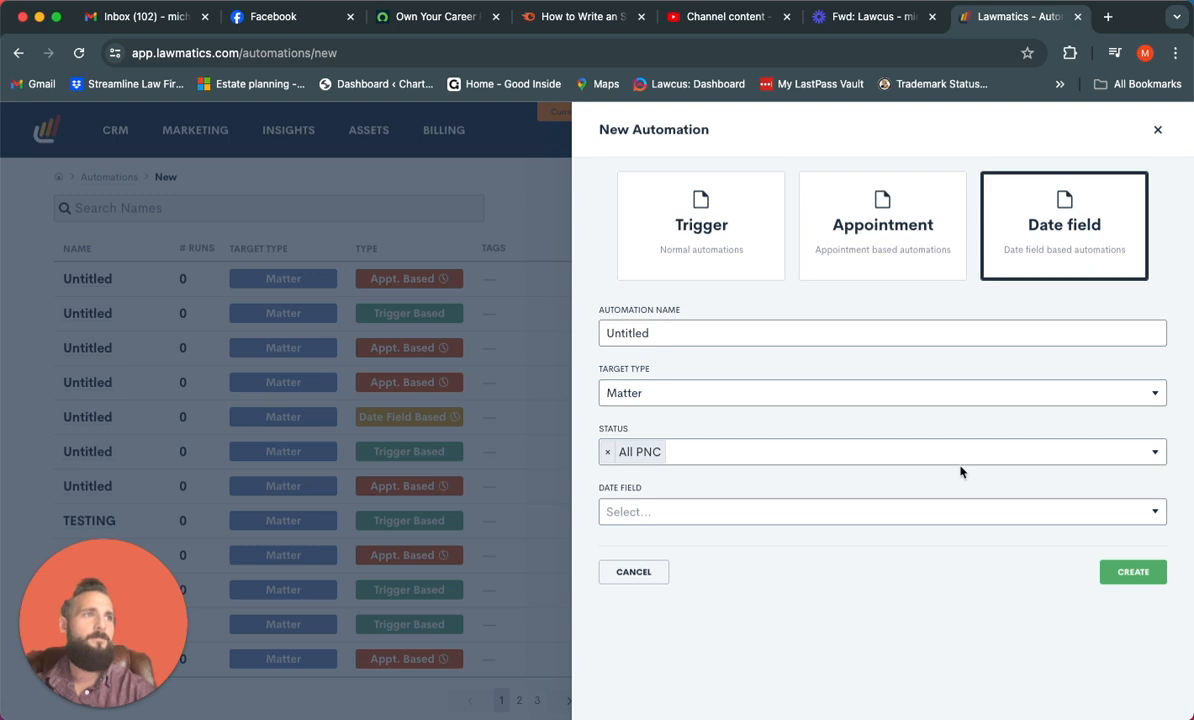
{"action": "left_click", "coordinate": [936, 510]}
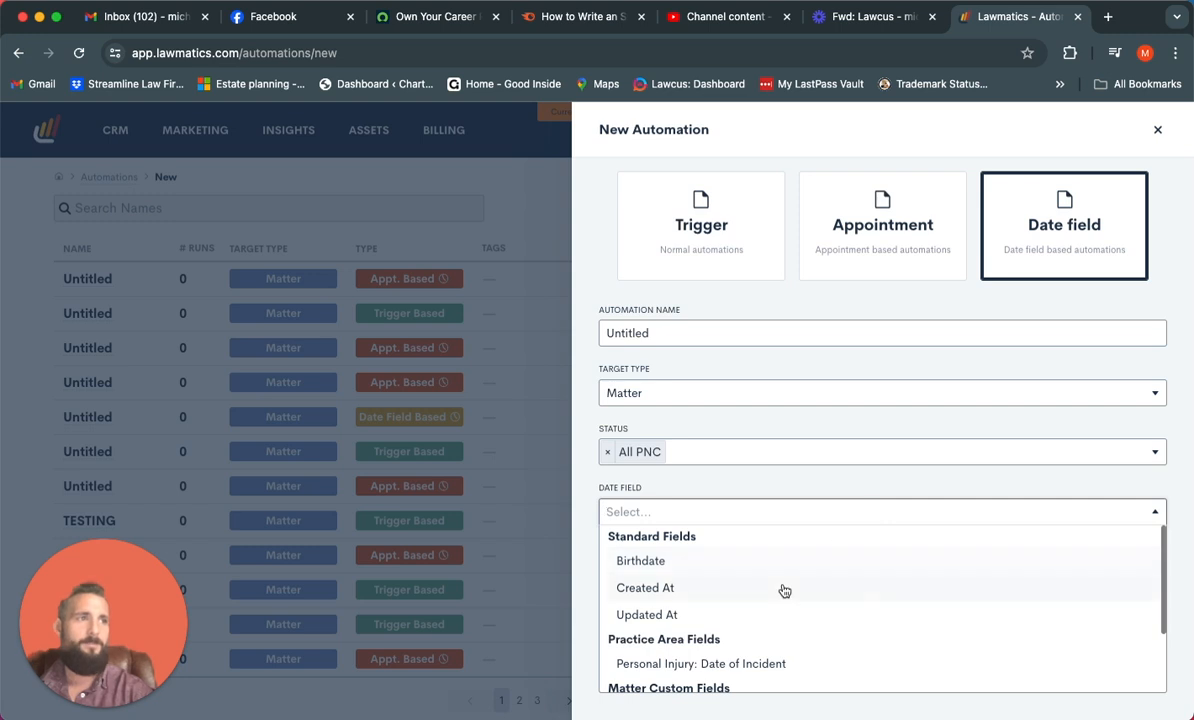
{"action": "scroll", "coordinate": [781, 589], "scroll_direction": "down", "scroll_amount": 2}
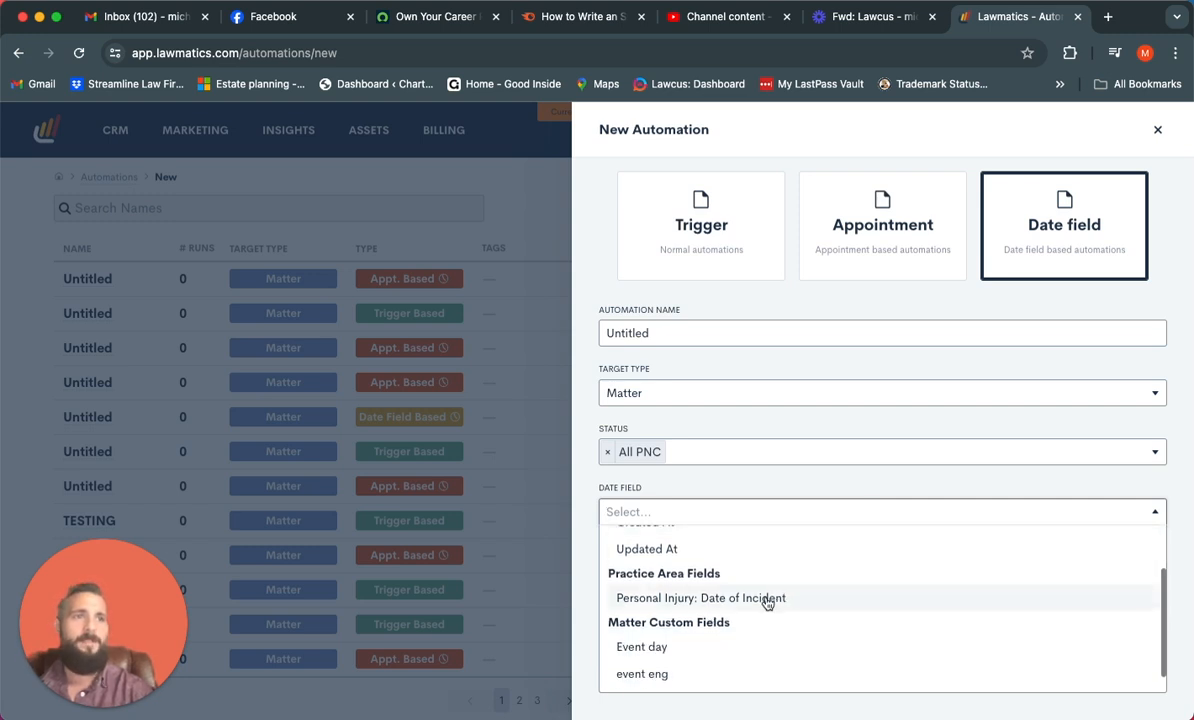
{"action": "scroll", "coordinate": [767, 602], "scroll_direction": "up", "scroll_amount": 2}
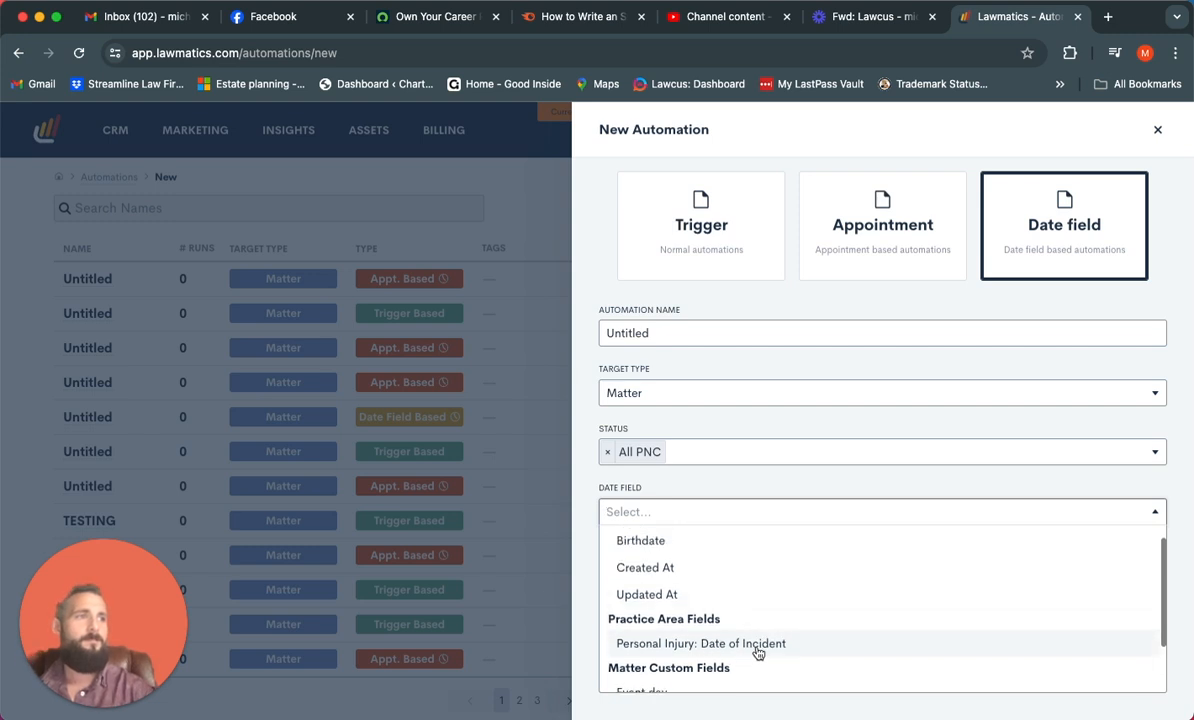
{"action": "left_click", "coordinate": [771, 645]}
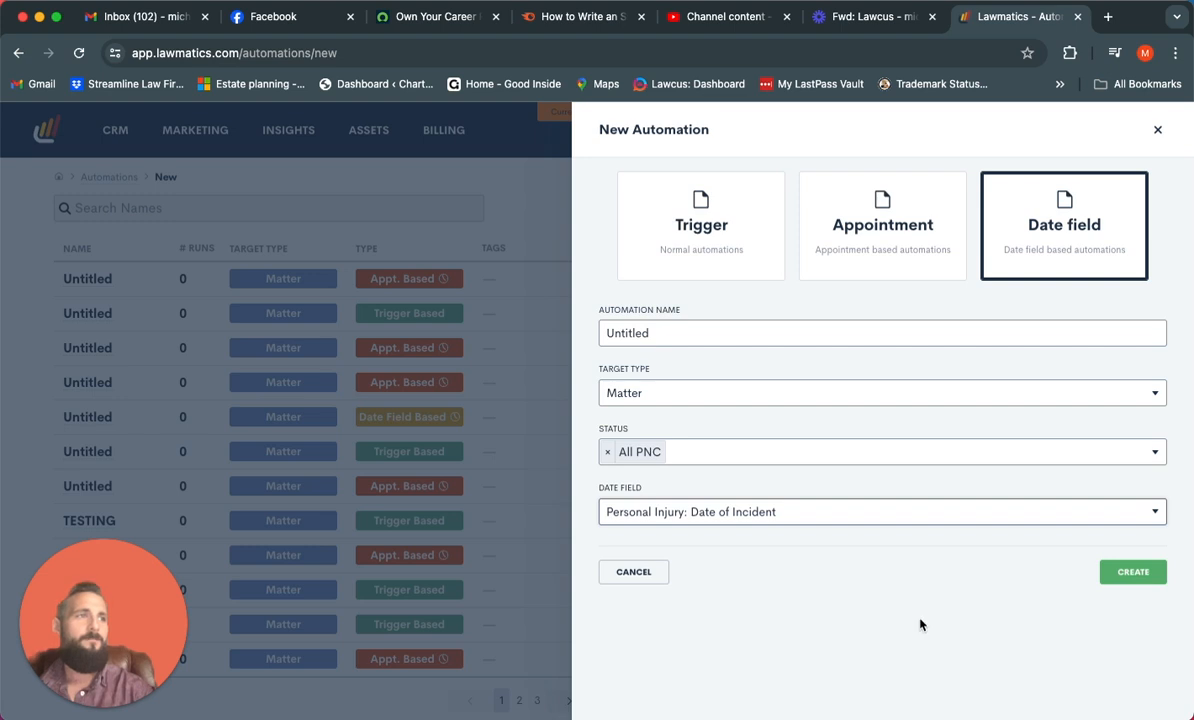
{"action": "left_click", "coordinate": [1132, 580]}
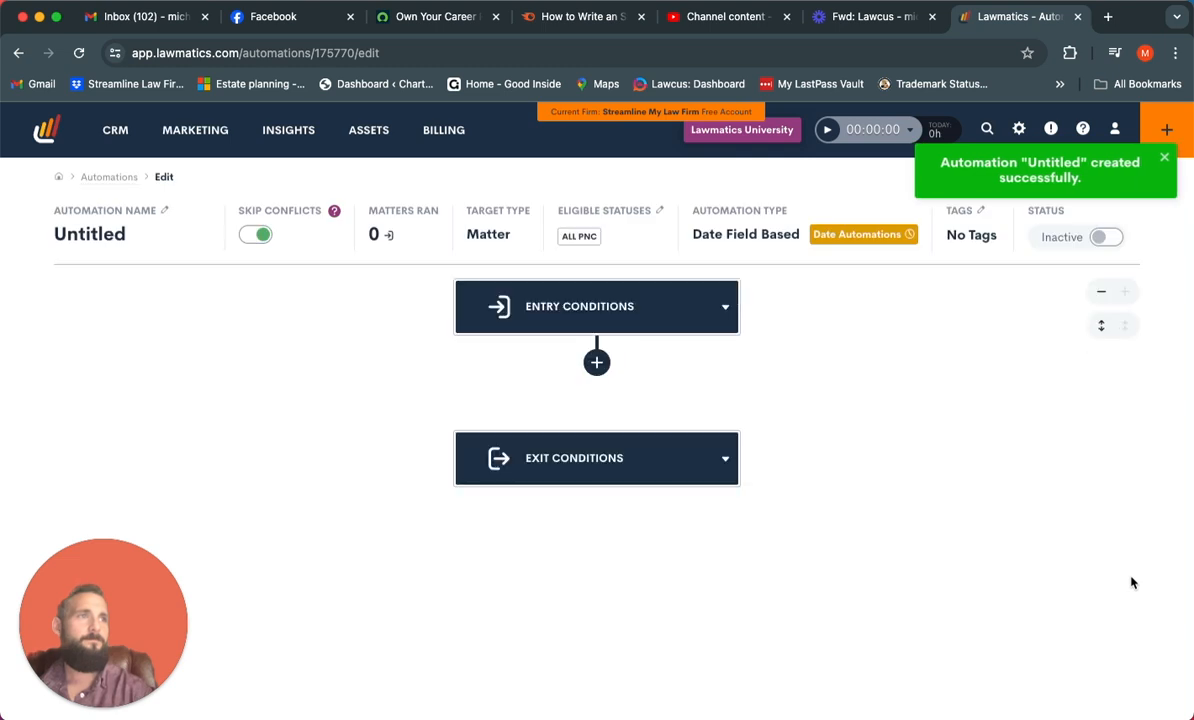
Open the automation's date sub-automations and create one that triggers 5 days after Personal Injury: Date of Incident
{"action": "left_click", "coordinate": [848, 236]}
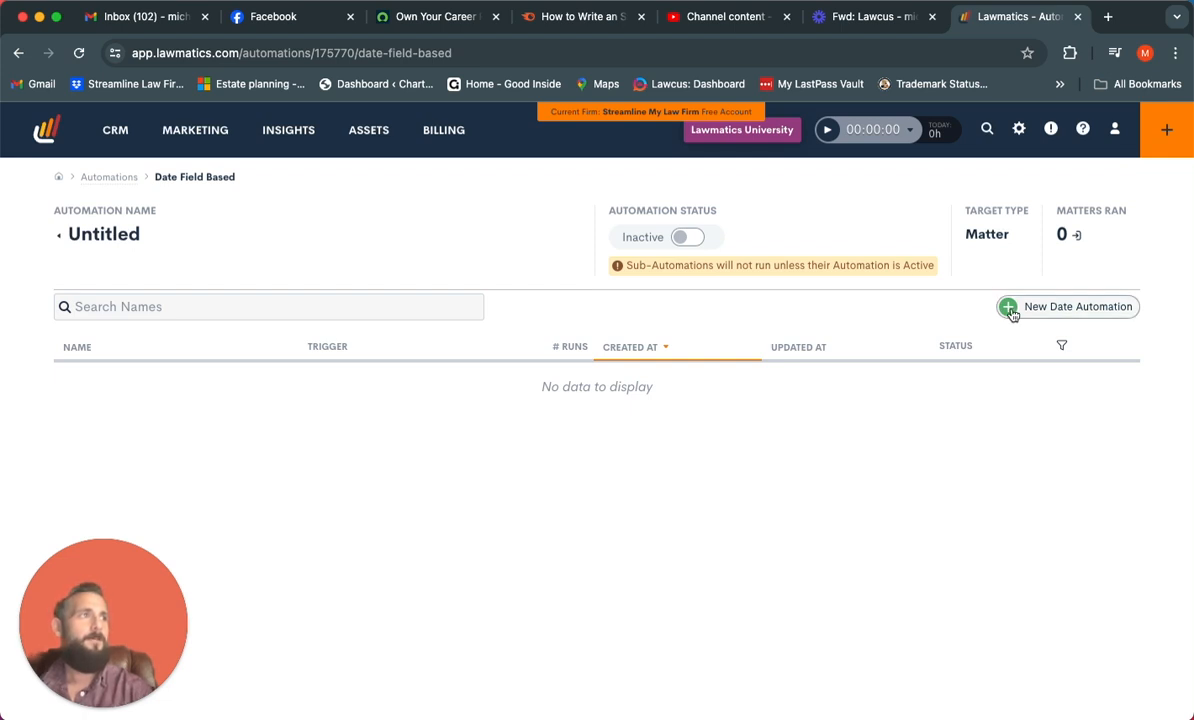
{"action": "left_click", "coordinate": [1078, 313]}
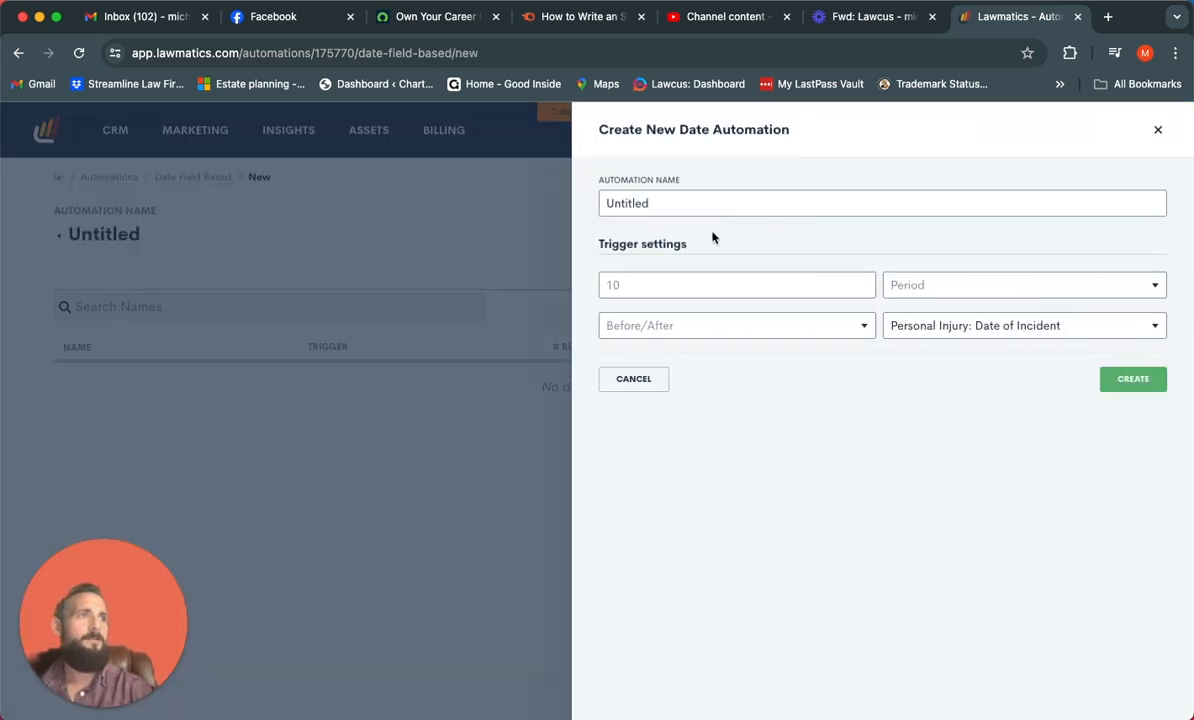
{"action": "left_click", "coordinate": [669, 284]}
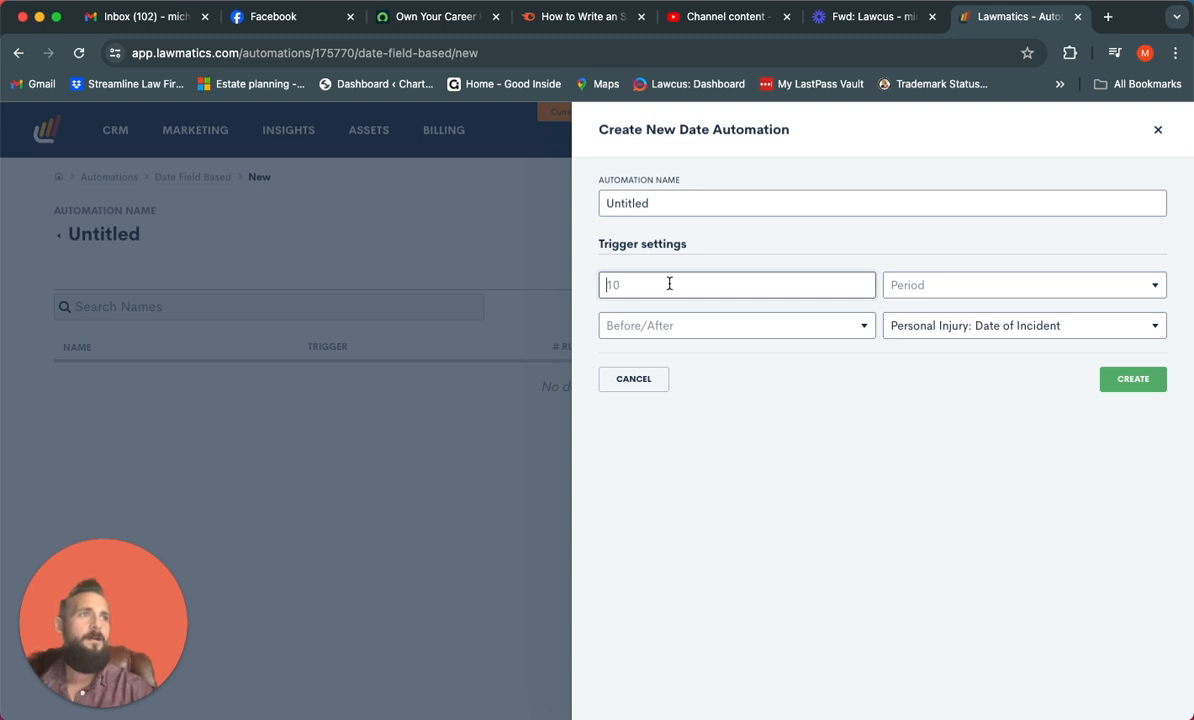
{"action": "type", "text": "5"}
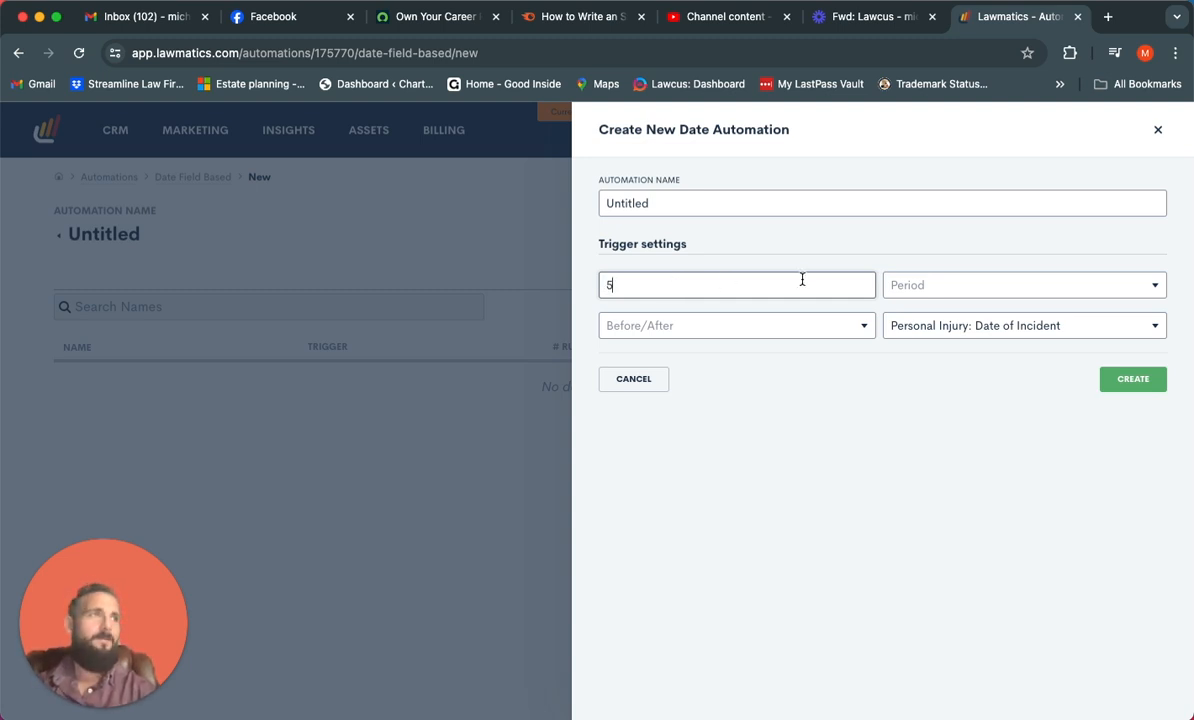
{"action": "left_click", "coordinate": [893, 282]}
{"action": "left_click", "coordinate": [915, 316]}
{"action": "left_click", "coordinate": [783, 326]}
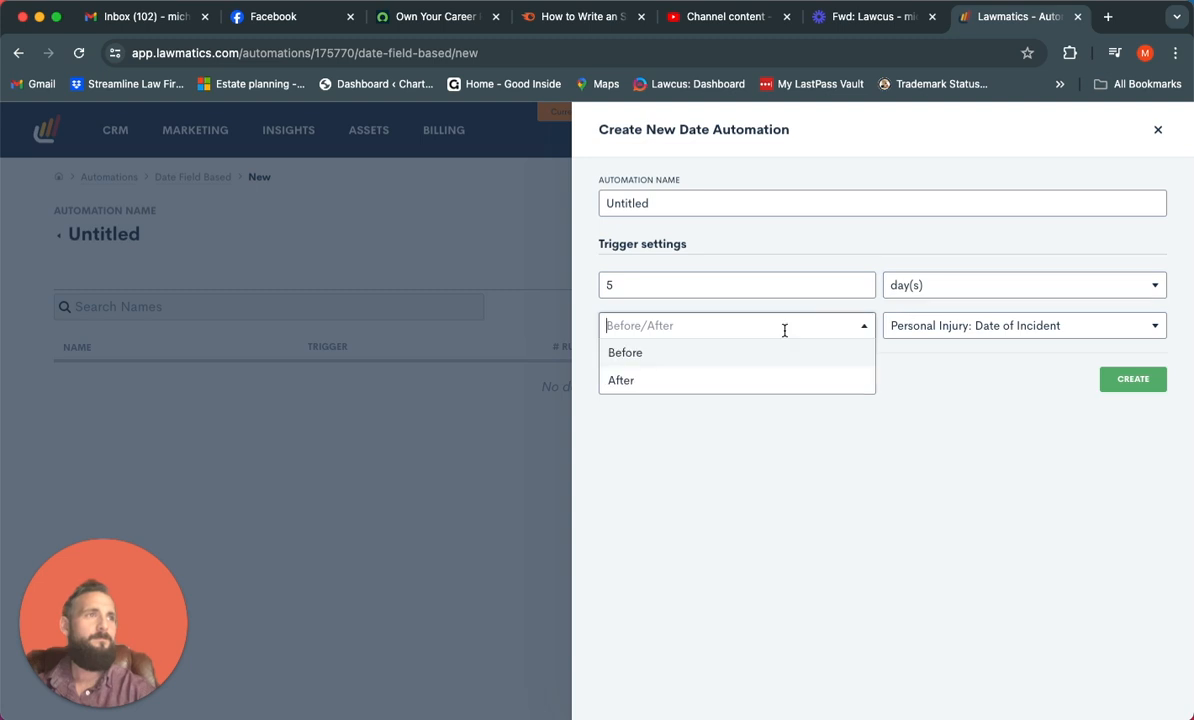
{"action": "left_click", "coordinate": [736, 378]}
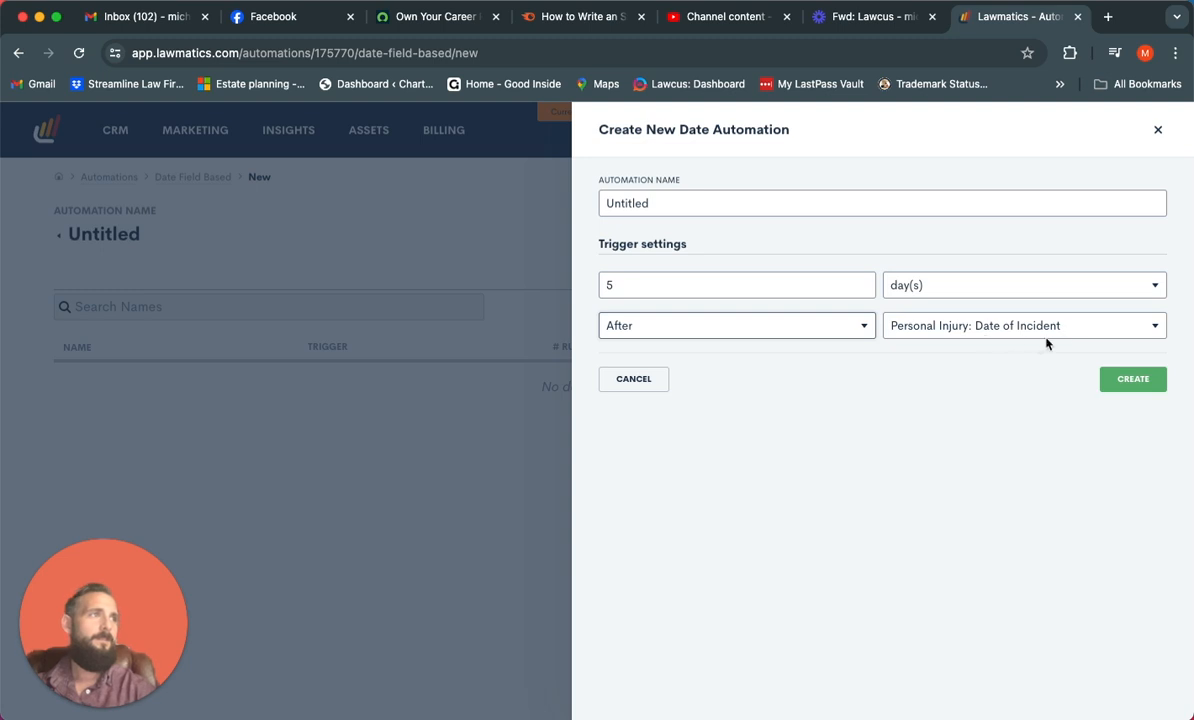
{"action": "left_click", "coordinate": [1133, 381]}
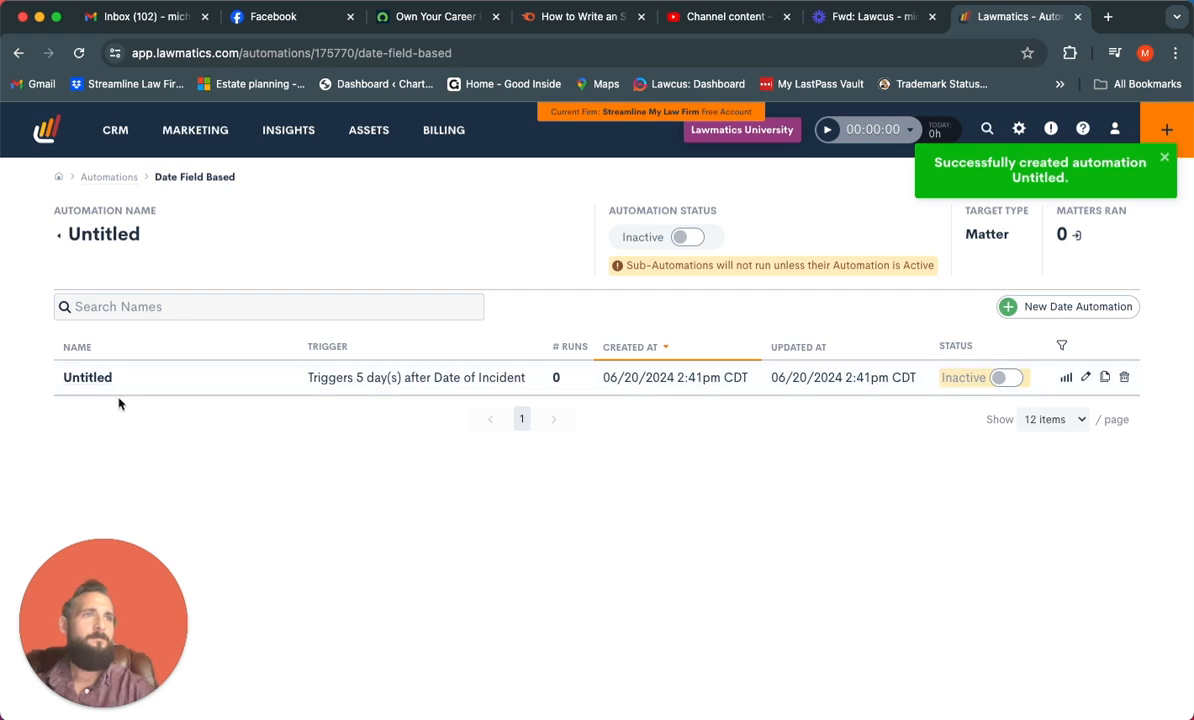
Open the date sub-automation's workflow and start a new task action named Reach out to Insurance Company
{"action": "left_click", "coordinate": [87, 378]}
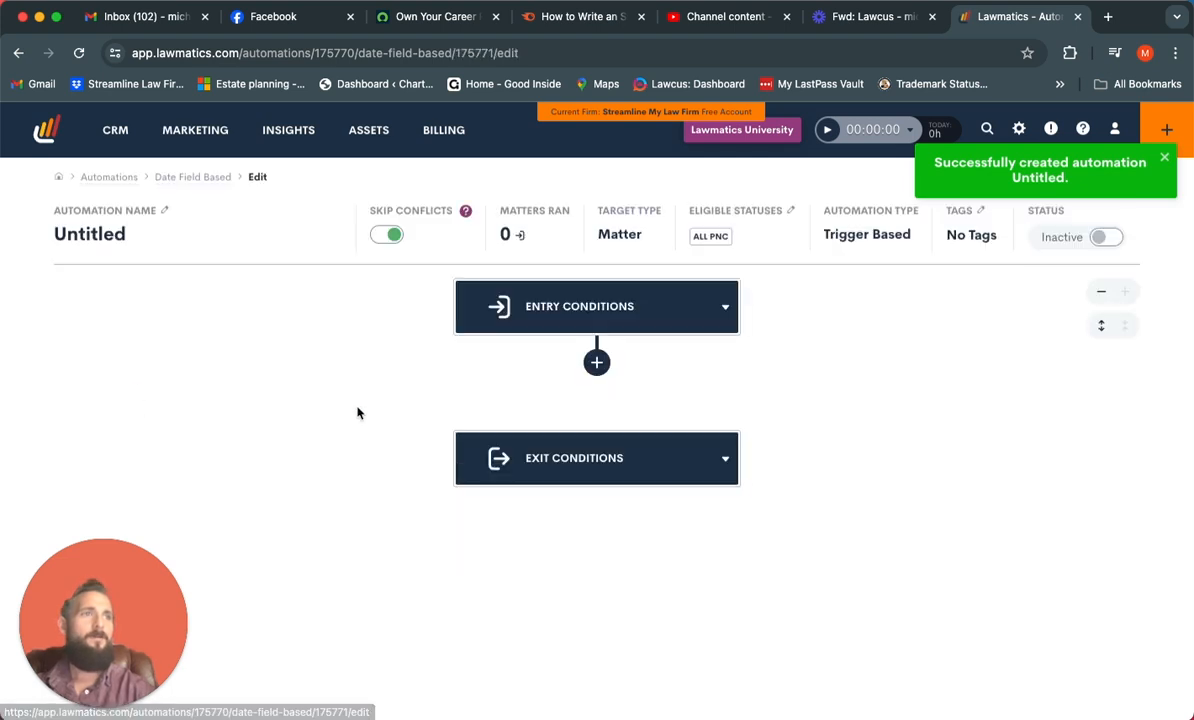
{"action": "left_click", "coordinate": [590, 372]}
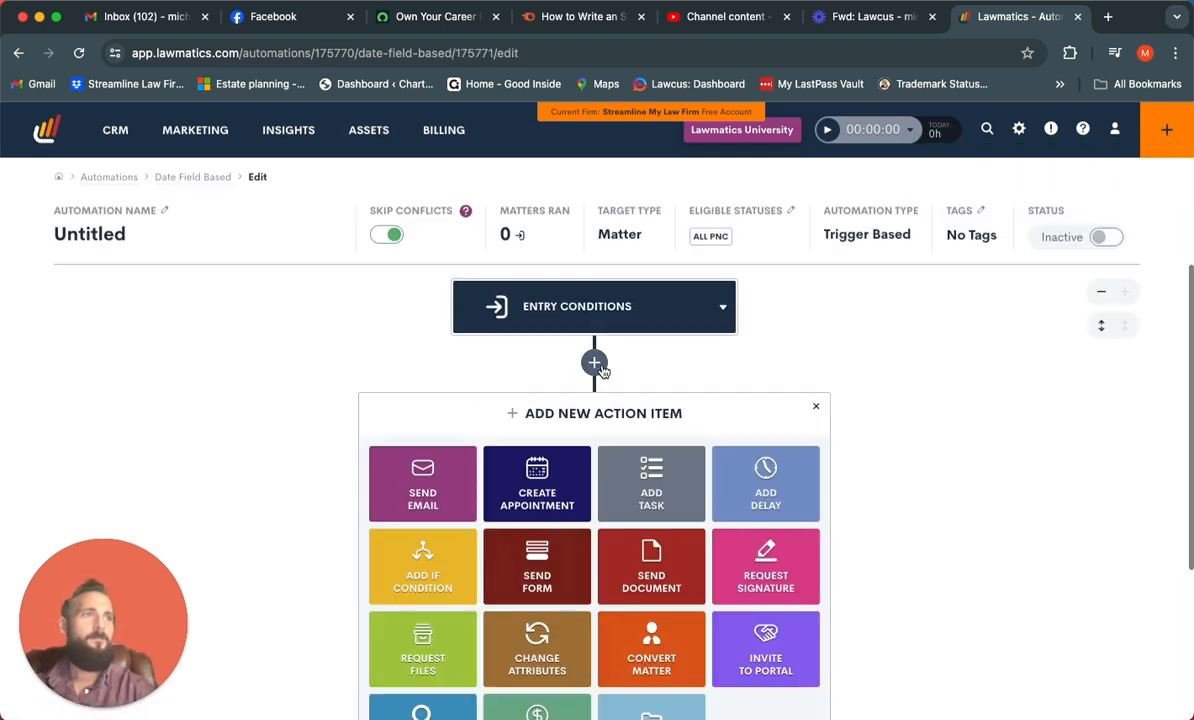
{"action": "left_click", "coordinate": [705, 502]}
{"action": "left_click", "coordinate": [786, 201]}
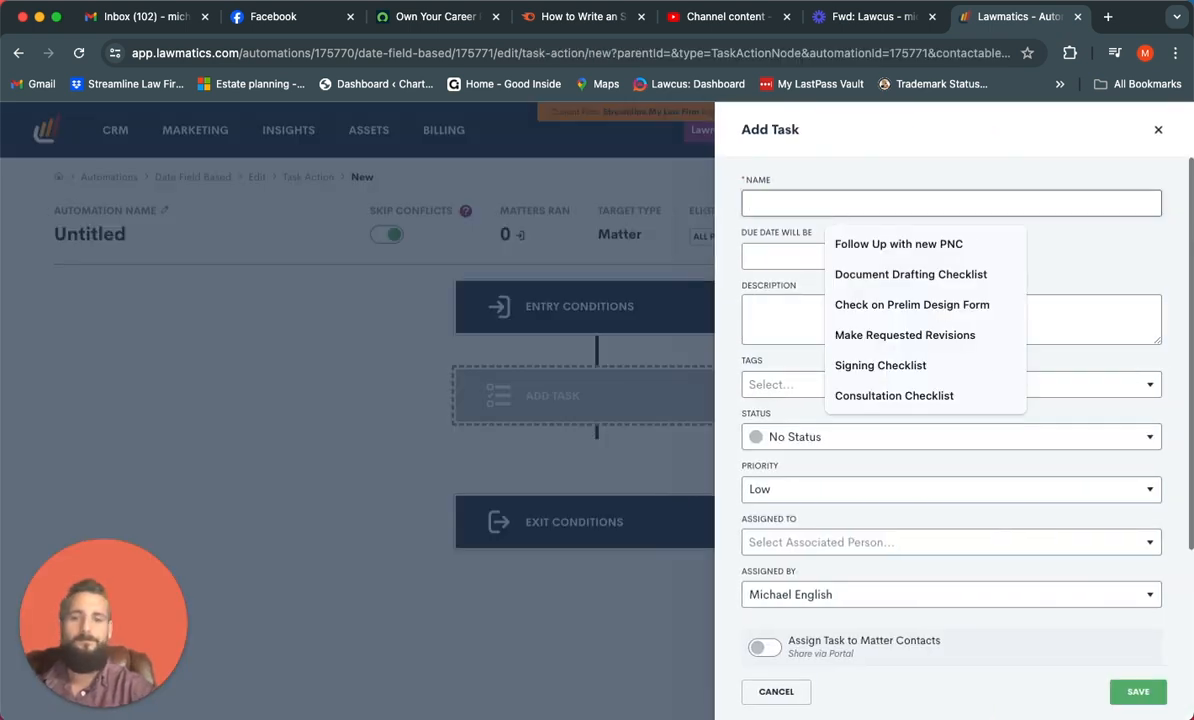
{"action": "type", "text": "Reach out"}
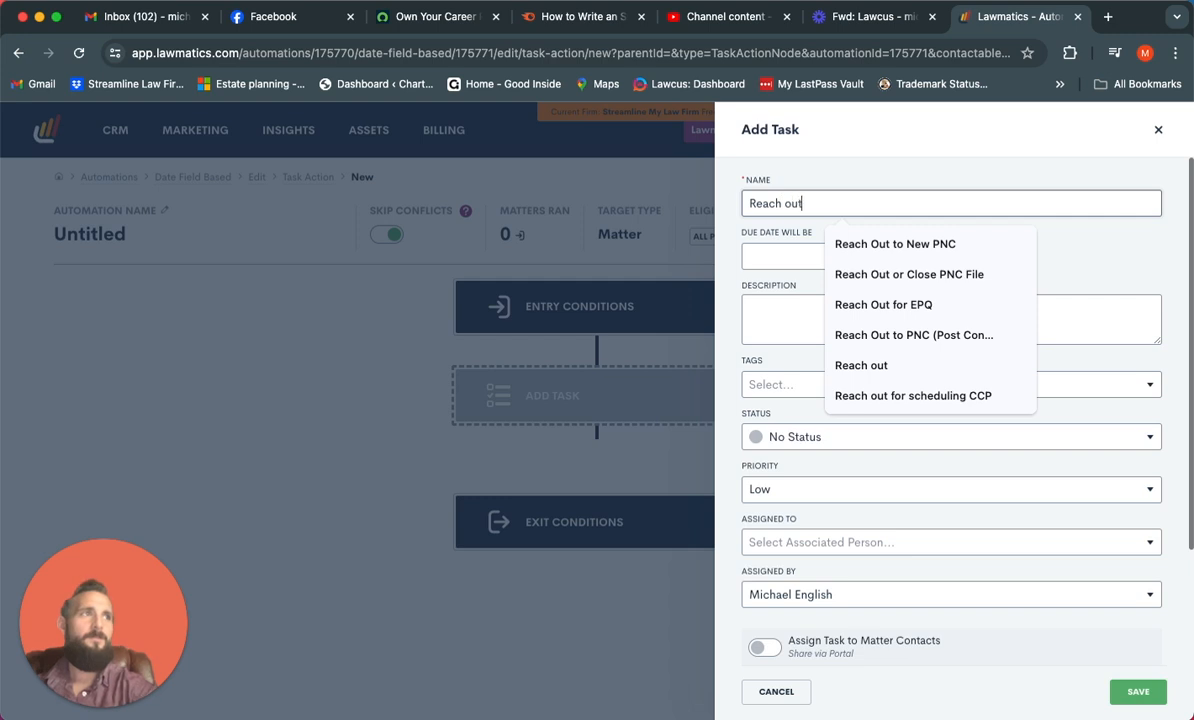
{"action": "type", "text": " to Ins"}
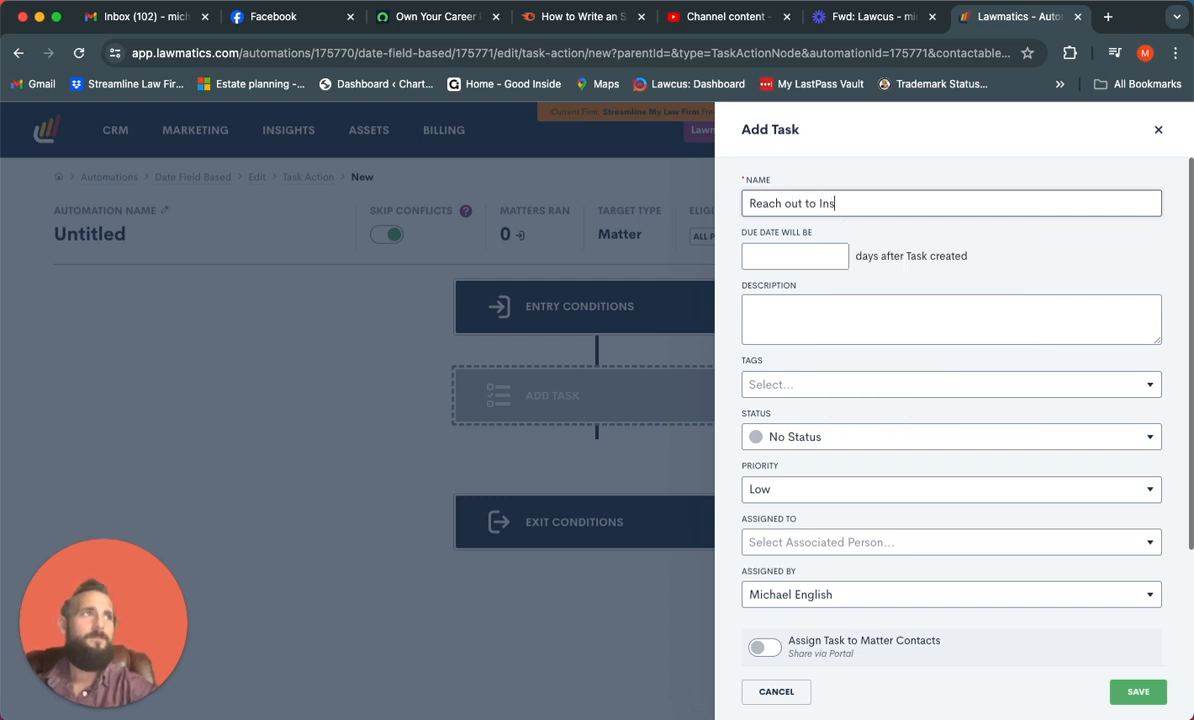
{"action": "type", "text": "urance Company"}
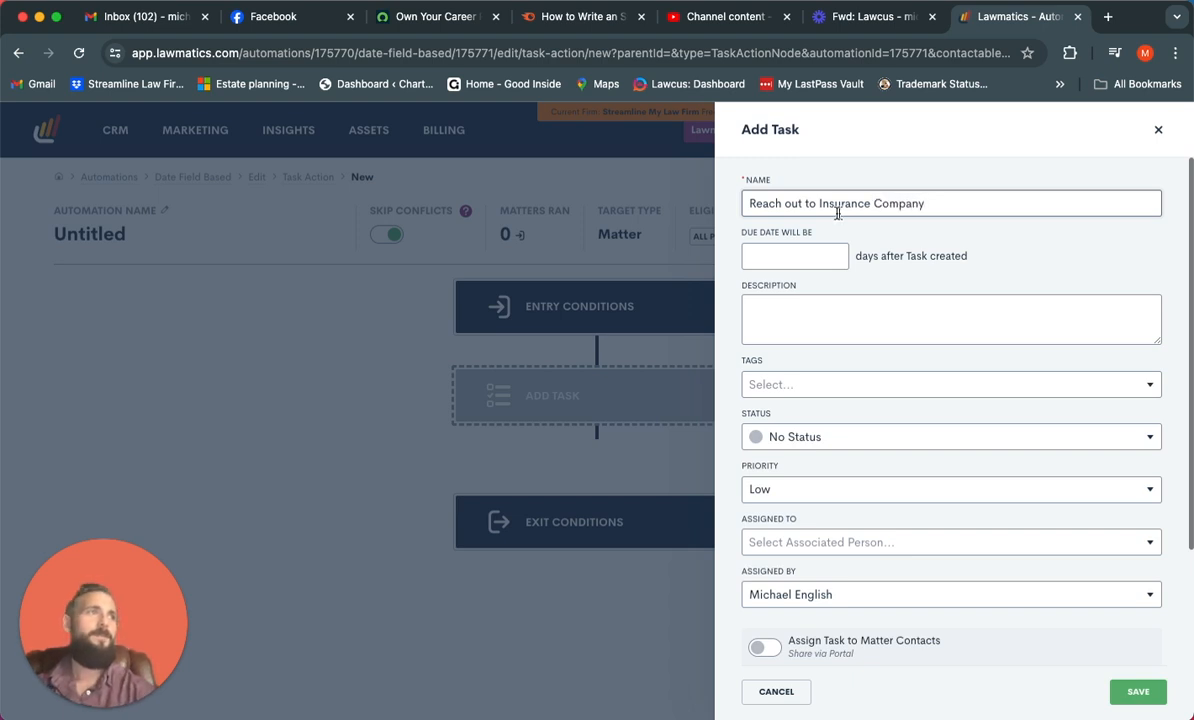
Save the task with a due date 1 day after the task is created, and expand its details in the workflow
{"action": "left_click", "coordinate": [773, 256]}
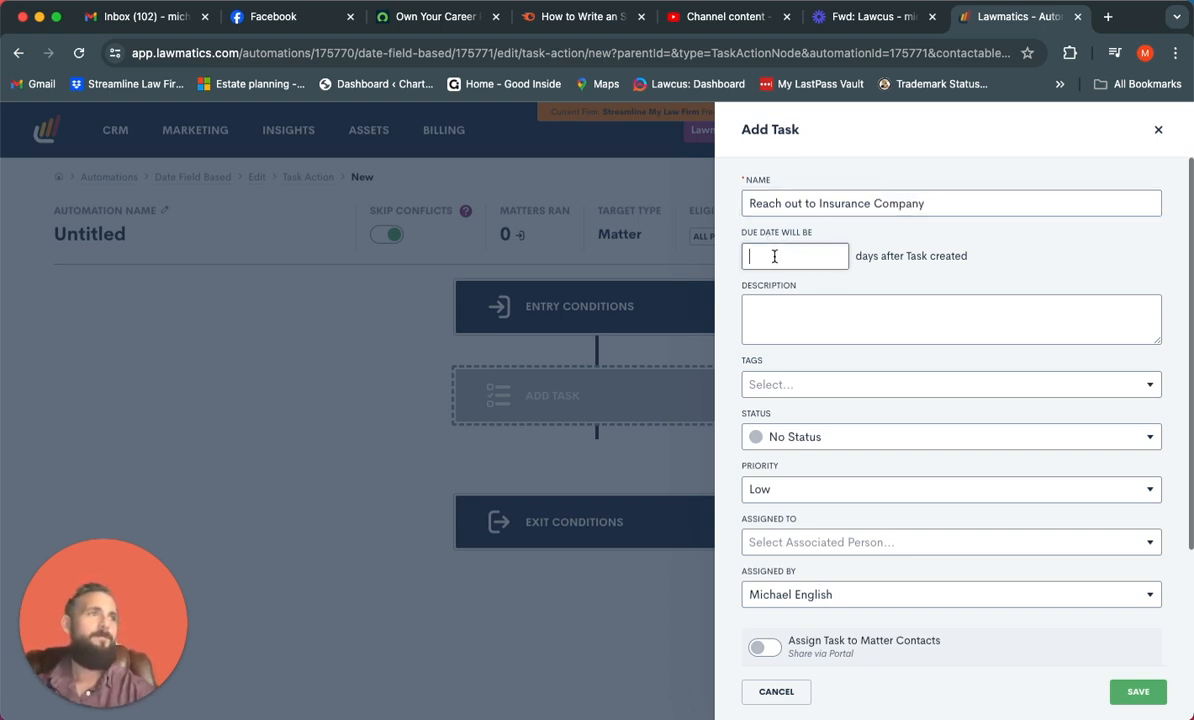
{"action": "type", "text": "2"}
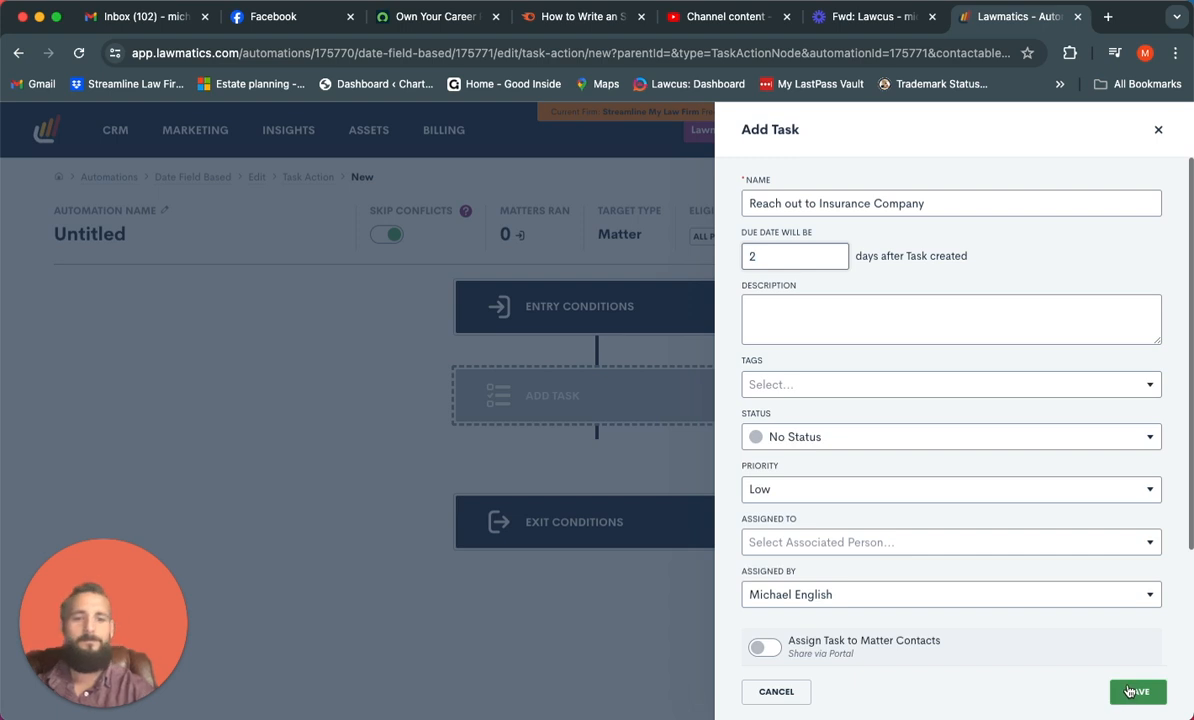
{"action": "left_click", "coordinate": [1130, 691]}
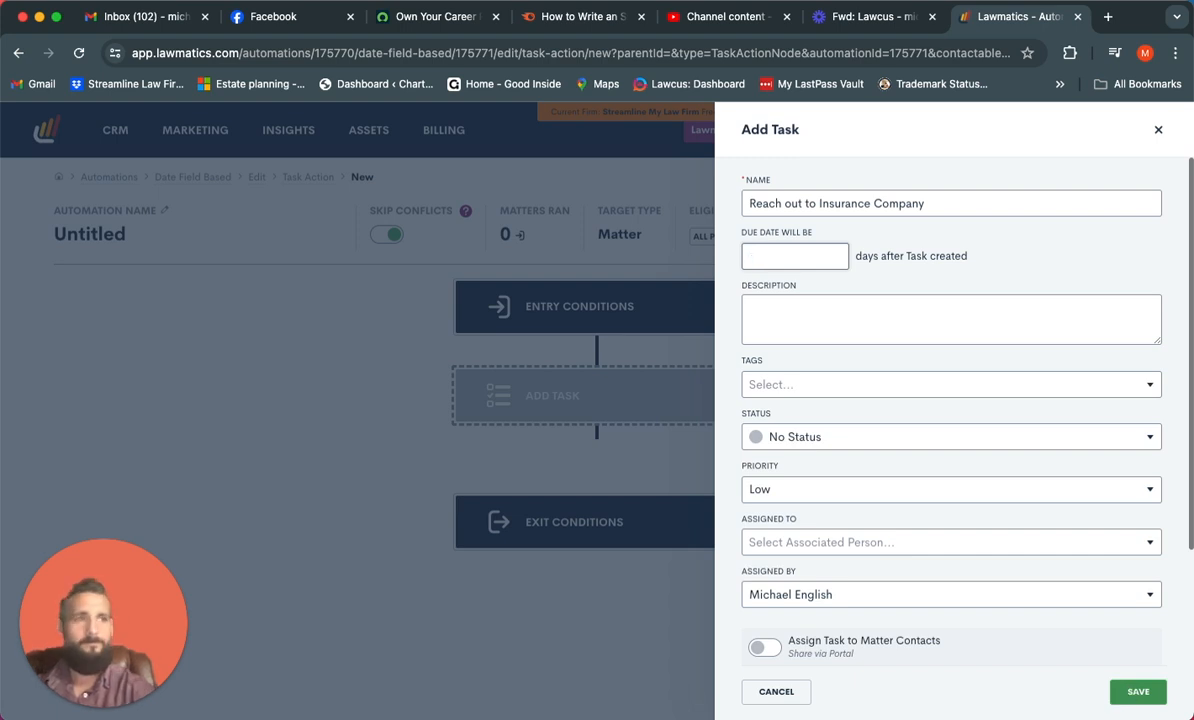
{"action": "type", "text": "1"}
{"action": "left_click", "coordinate": [1132, 690]}
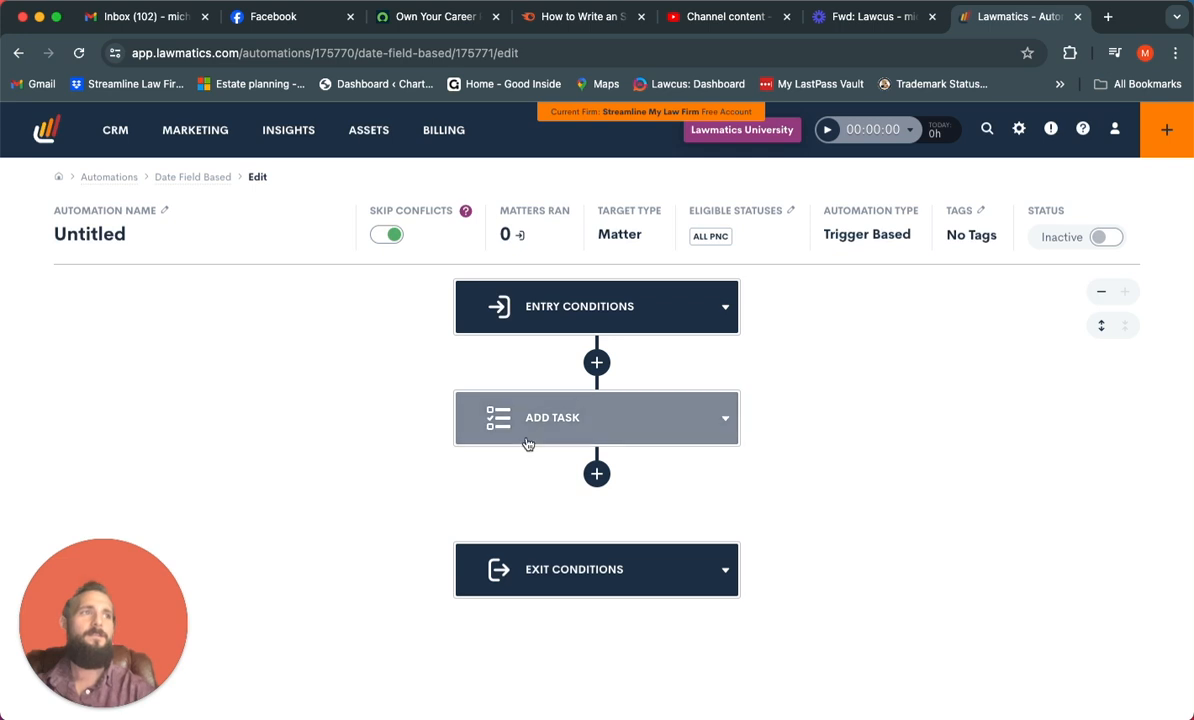
{"action": "left_click", "coordinate": [578, 405]}
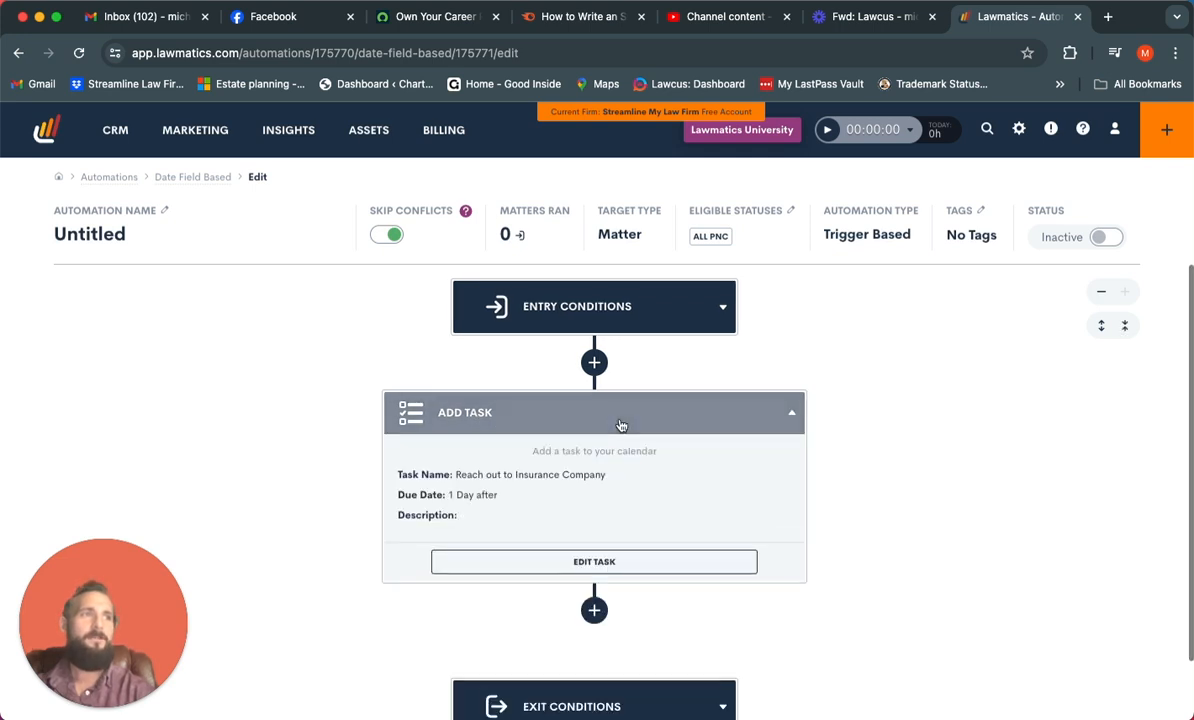